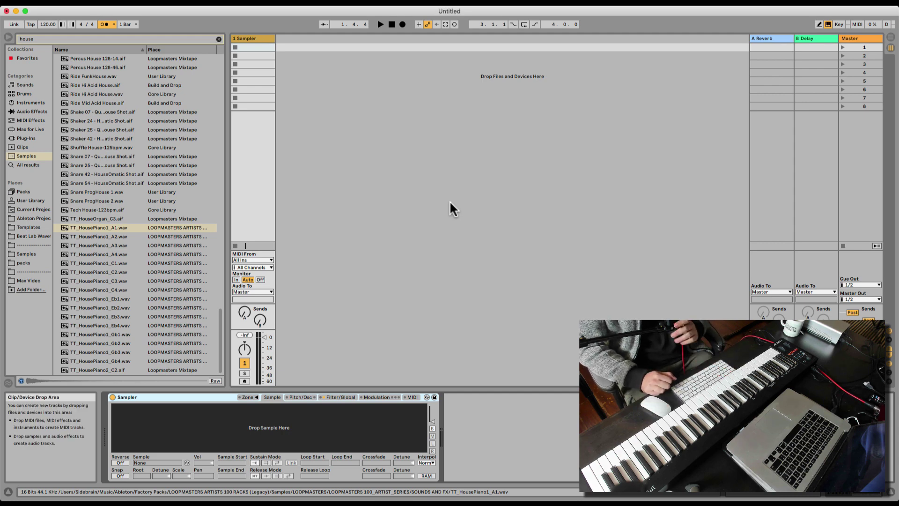
- Show the Sampler's Zone editor and enlarge the Detail area to give it room
left_click(244, 398)
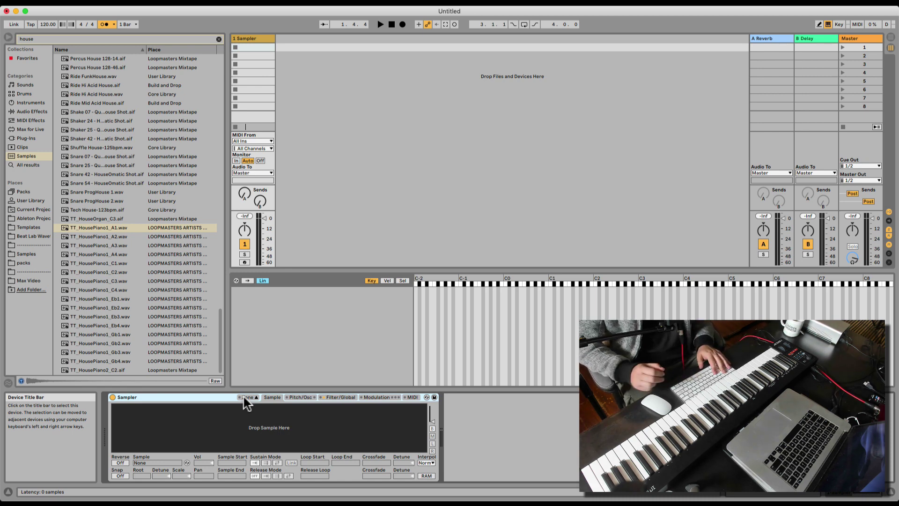
left_click_drag(294, 270, 295, 222)
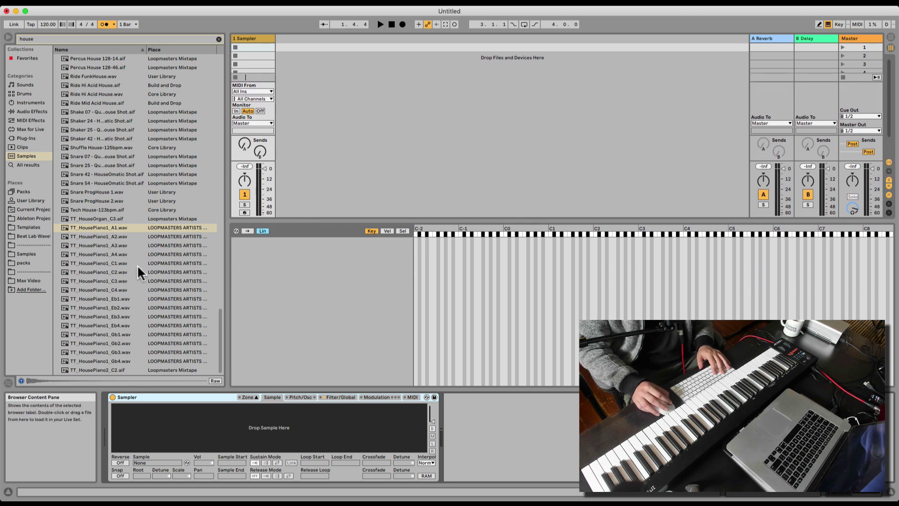
- Load TT_HousePiano1_A1.wav into the Sampler's Zone editor and arm the track
left_click(95, 225)
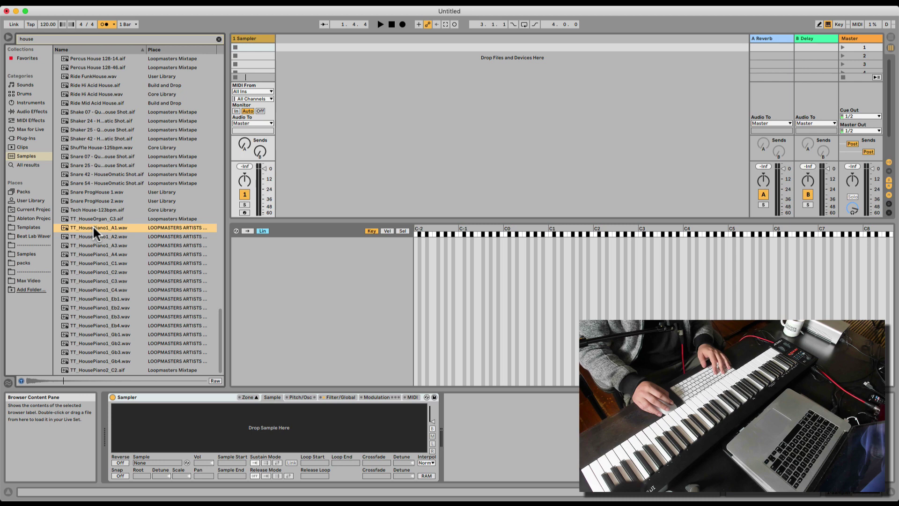
left_click_drag(93, 225, 343, 275)
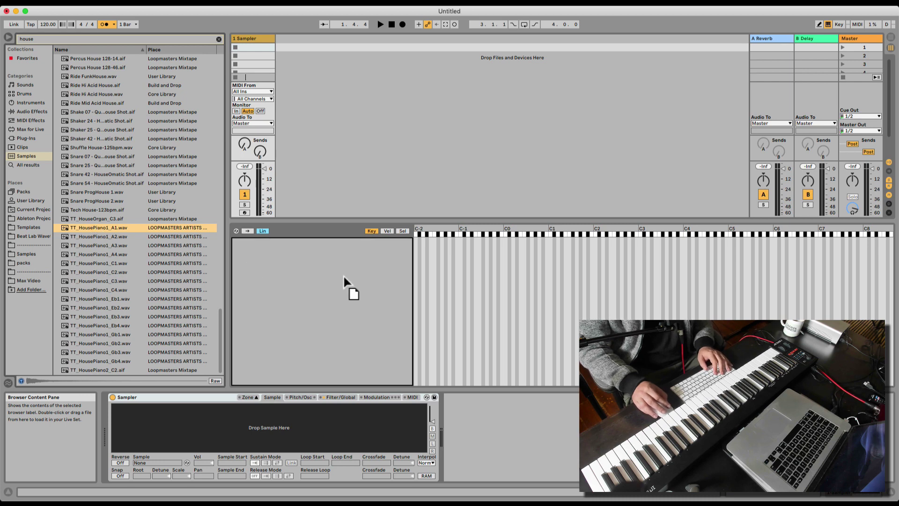
left_click_drag(289, 271, 309, 271)
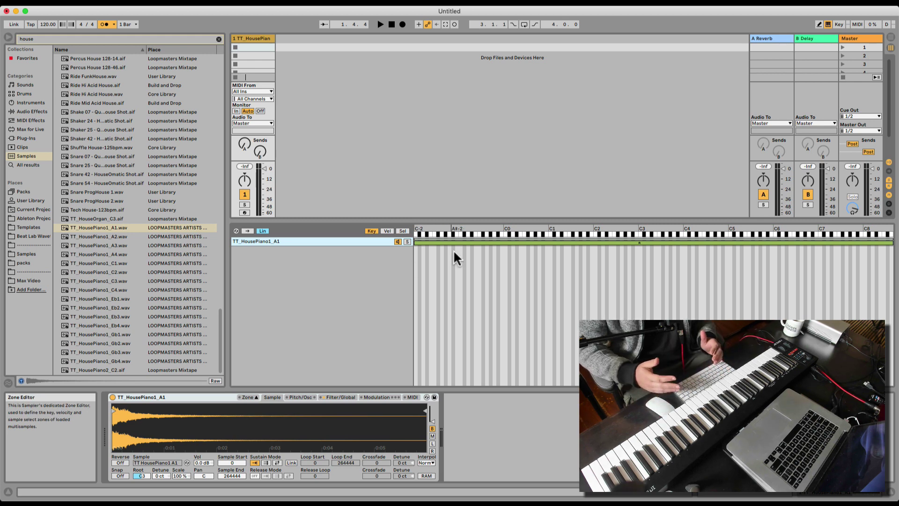
left_click(244, 212)
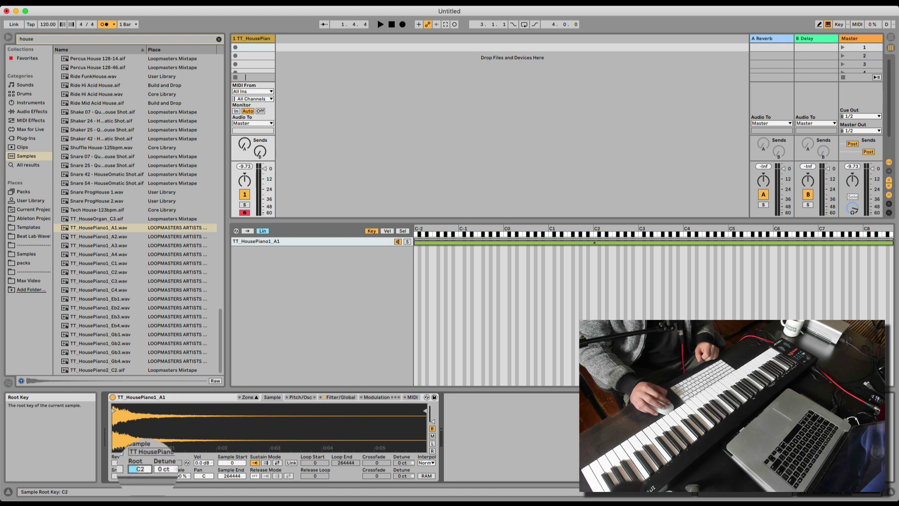
- Try a C2 root key for TT_HousePiano1_A1, then return it to A1
left_click_drag(141, 476, 140, 450)
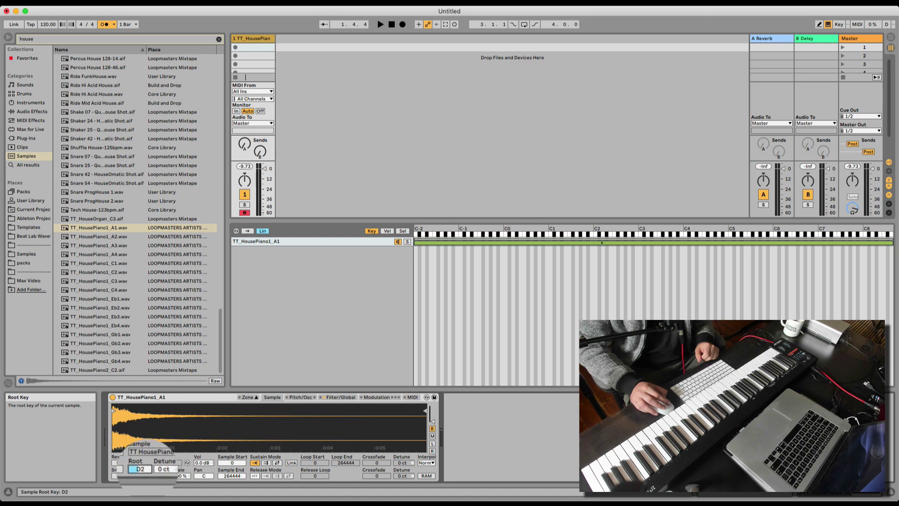
left_click(595, 244, "alt")
left_click_drag(595, 244, 585, 245)
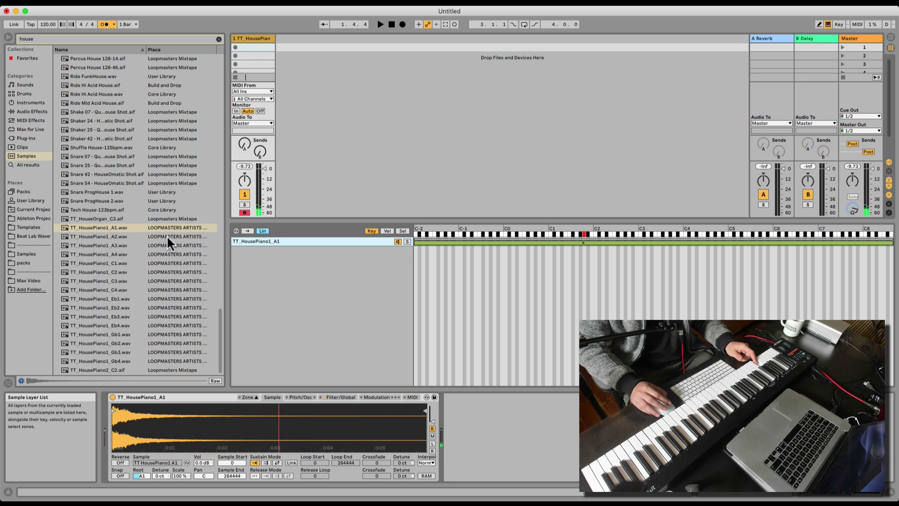
left_click(109, 227)
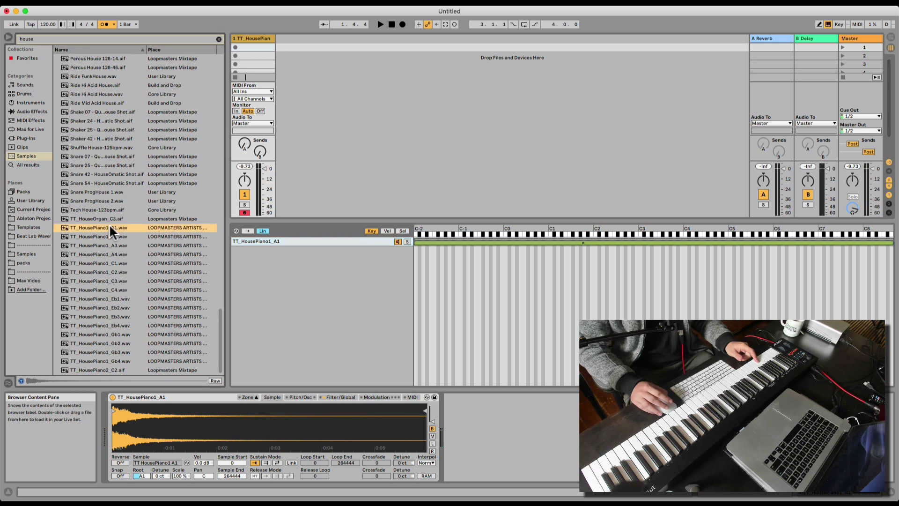
- Add TT_HousePiano1_A2 rooted at A2, with the A1 and A2 zones meeting near C3
left_click(352, 256)
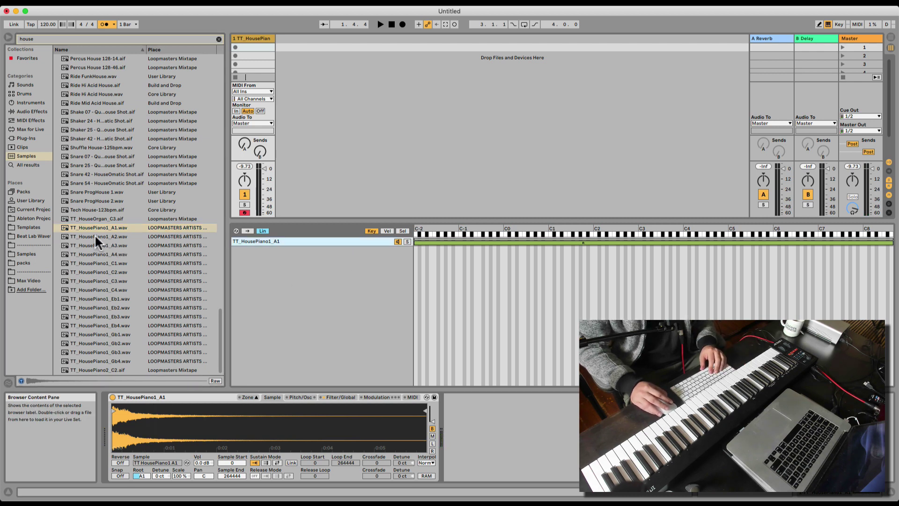
left_click_drag(94, 236, 324, 278)
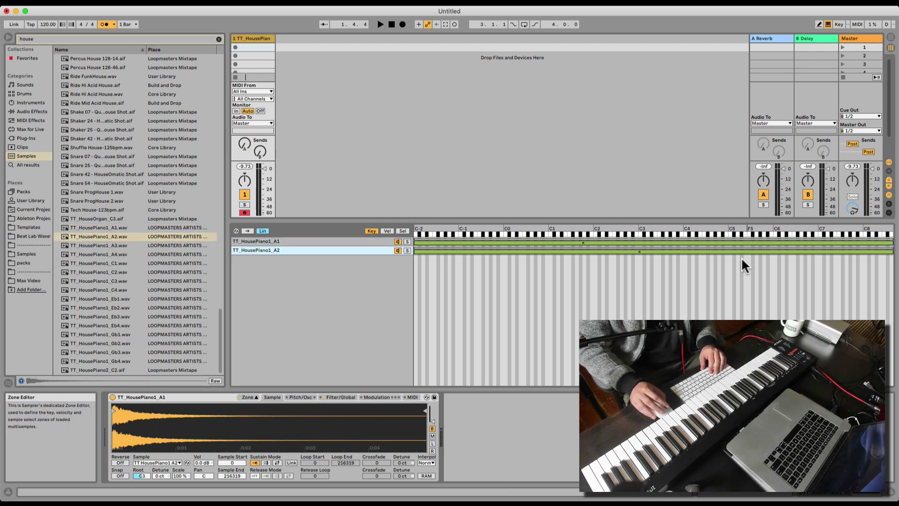
left_click_drag(636, 252, 630, 252)
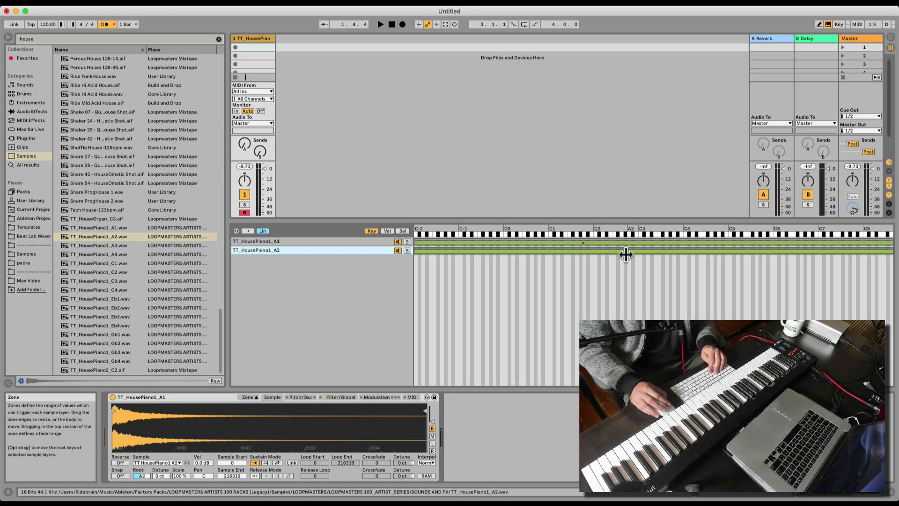
left_click_drag(416, 251, 628, 251)
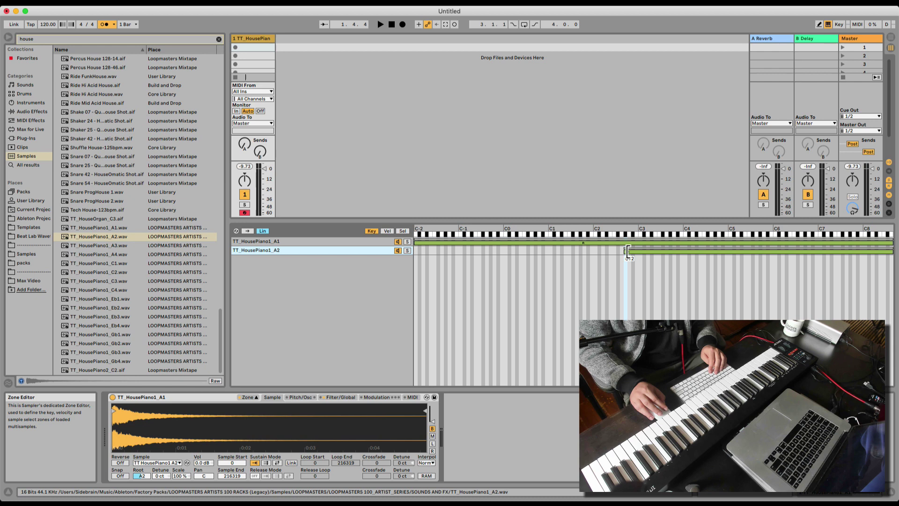
mouse_move(892, 243)
left_mouse_down()
mouse_move(620, 244)
mouse_move(622, 287)
left_mouse_up()
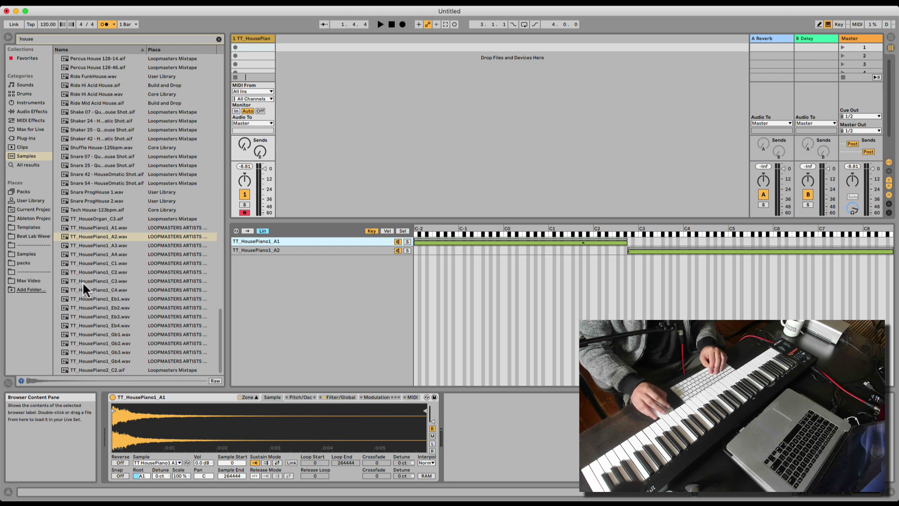
- Load the C1/C2, Eb1/Eb2 and Gb1/Gb2 piano sample pairs into the Zone editor
left_click(111, 260)
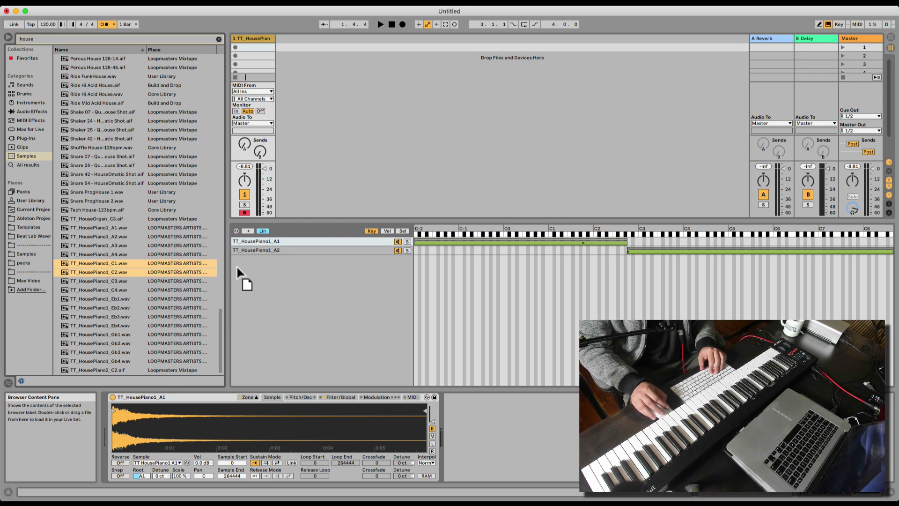
left_click_drag(109, 267, 271, 272)
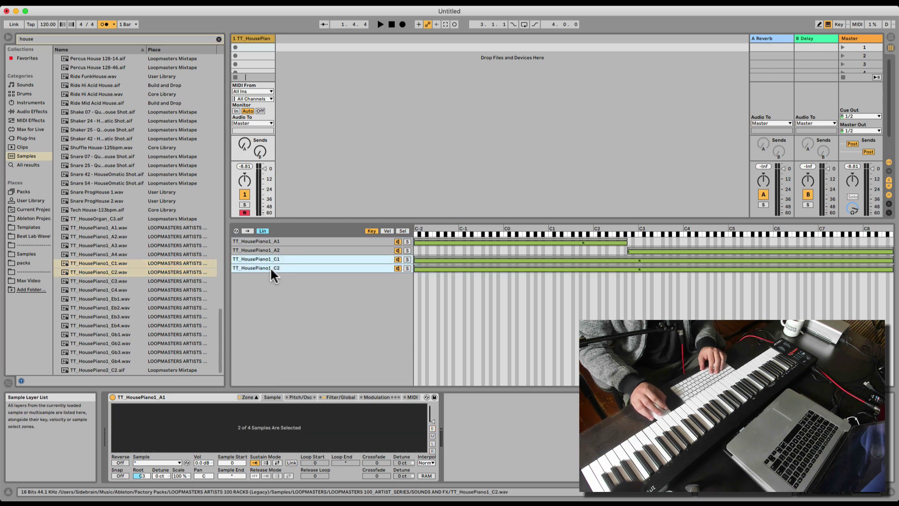
left_click(123, 300)
left_click(125, 307, "shift")
left_click_drag(112, 307, 228, 315)
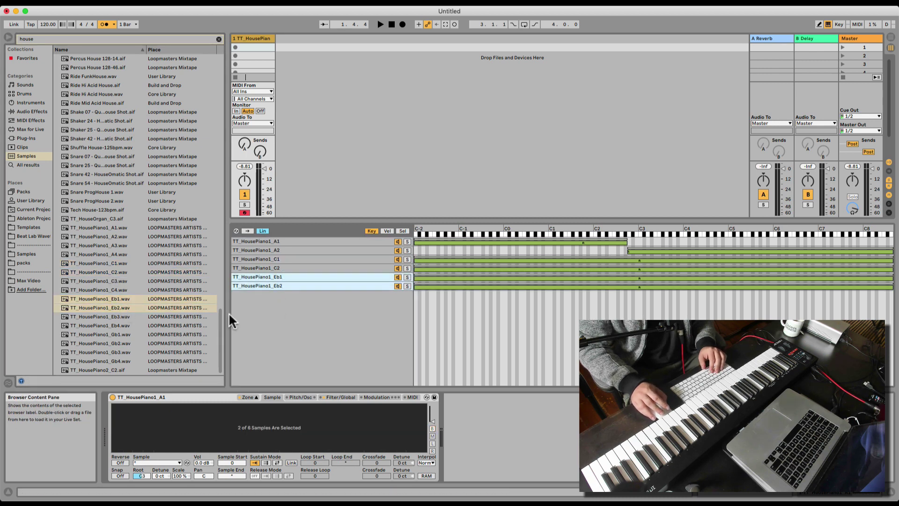
left_click(118, 335)
left_click_drag(116, 335, 315, 328)
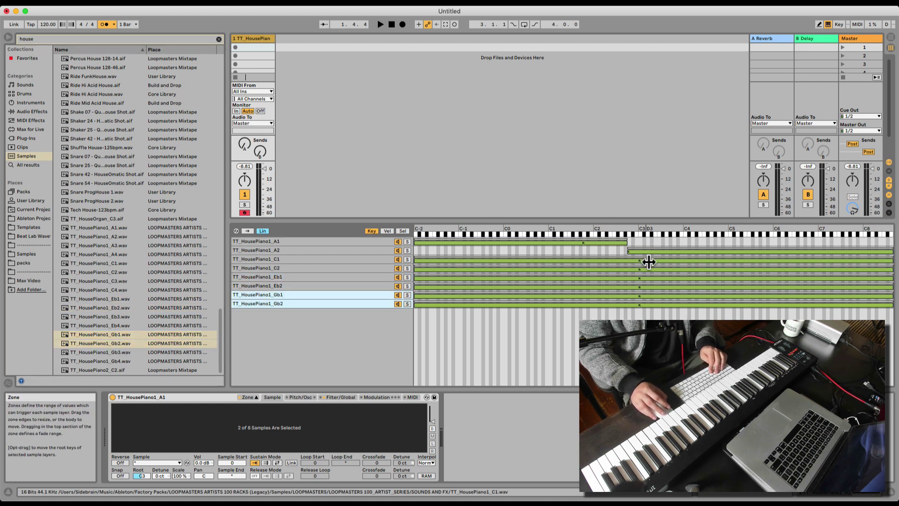
- Inspect the C1, C2, Eb1, Eb2, Gb1 and Gb2 layers' sample settings in turn
left_click(551, 261)
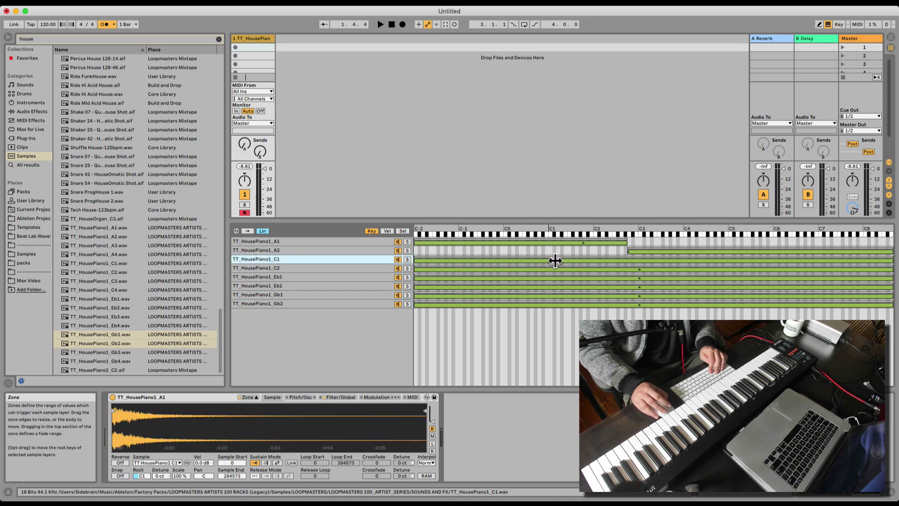
left_click(595, 270)
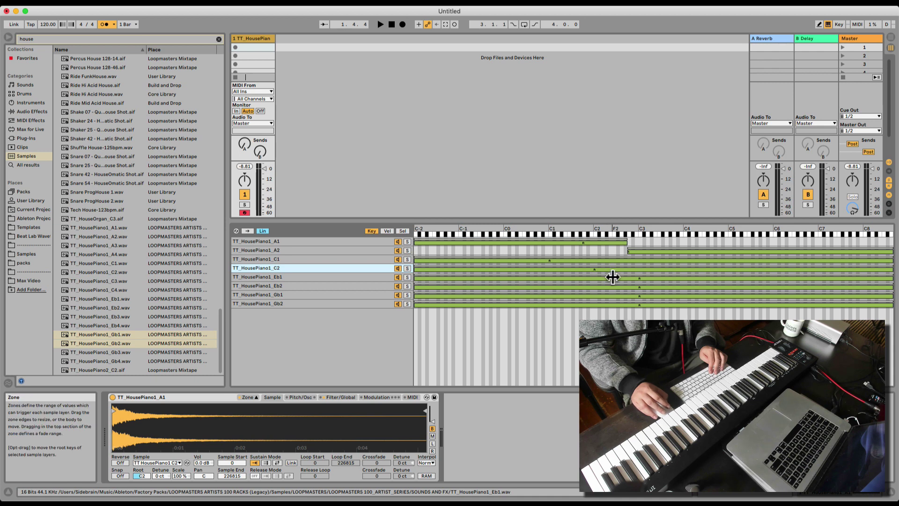
left_click(563, 279)
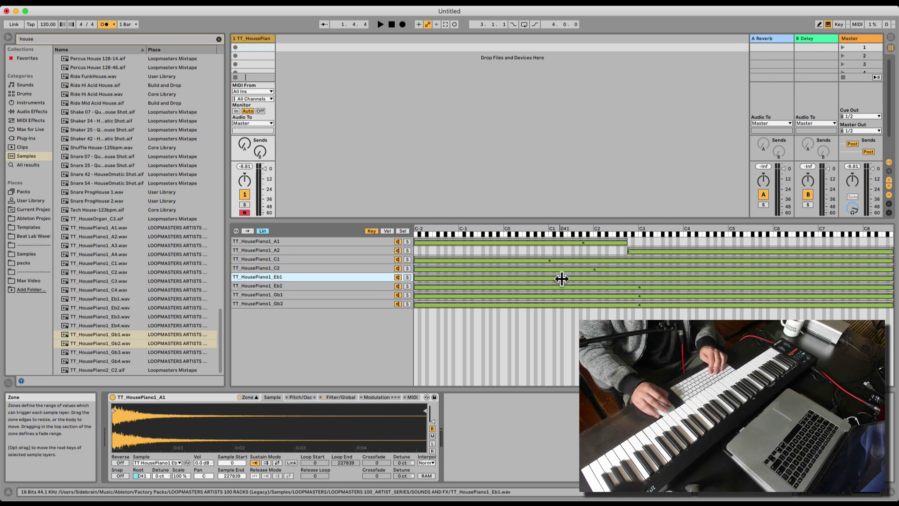
left_click(608, 287)
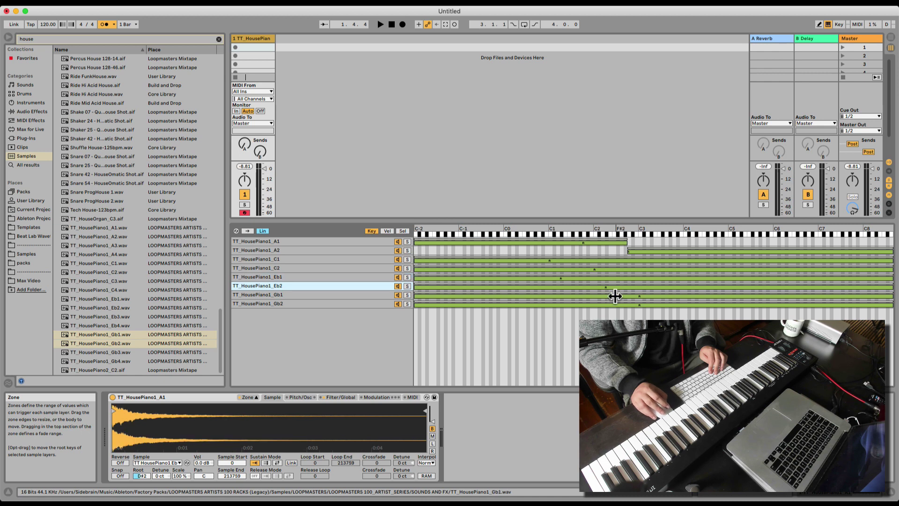
left_click(574, 298)
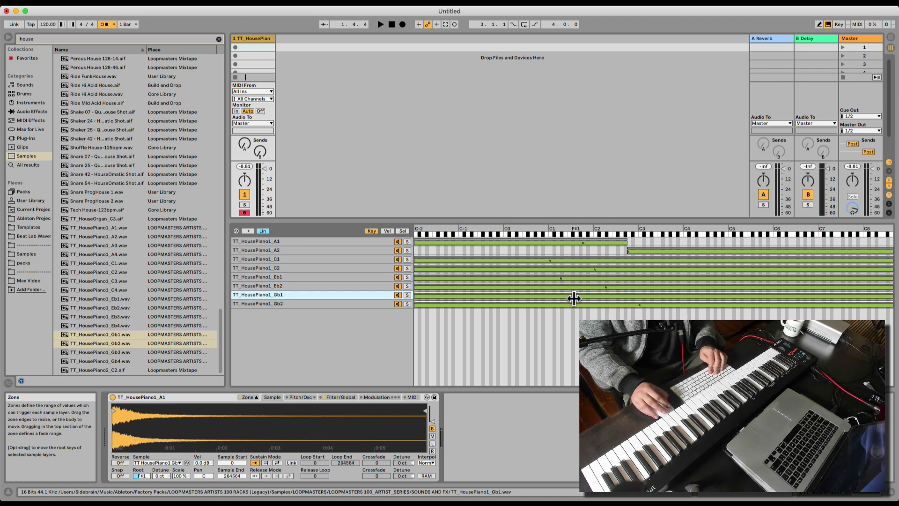
left_click(617, 306)
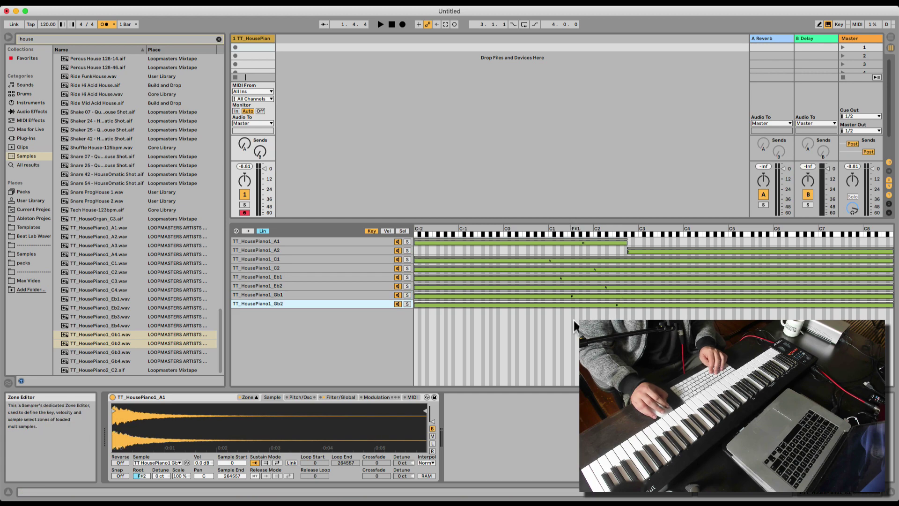
- Try Distribute Ranges Equally on all layers, undo it, then apply Distribute Ranges Around Root Key
left_click(329, 242, "shift")
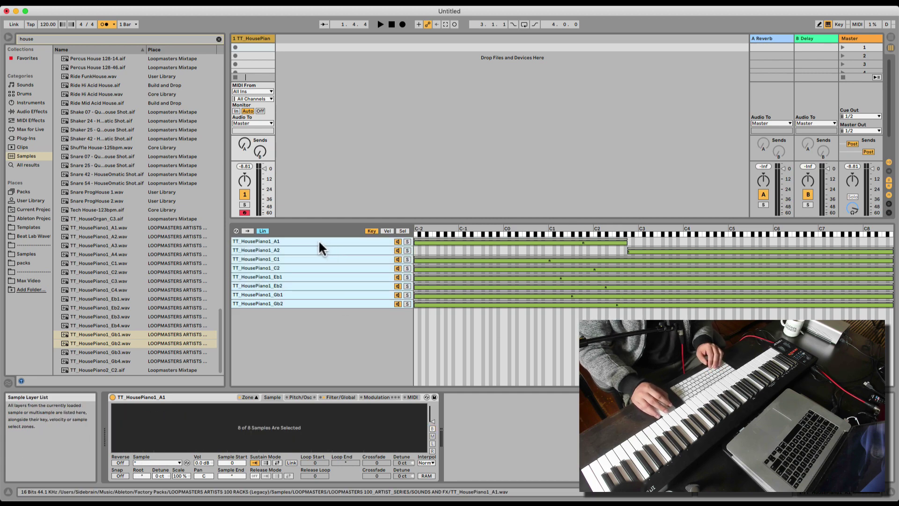
right_click(328, 242)
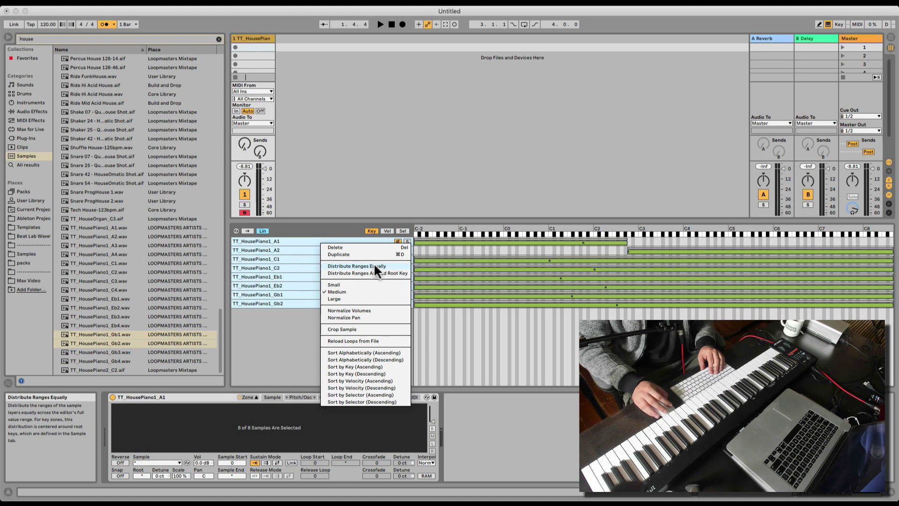
left_click(377, 271)
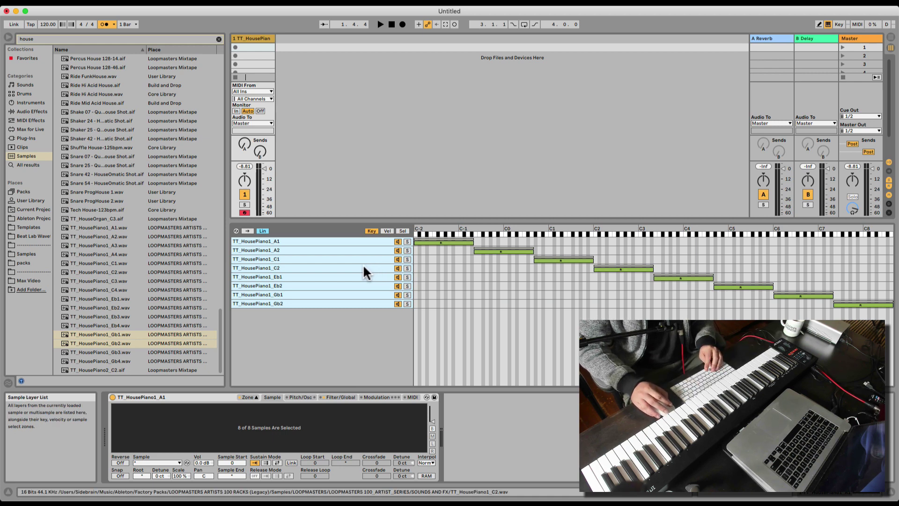
key("ctrl+z")
right_click(344, 256)
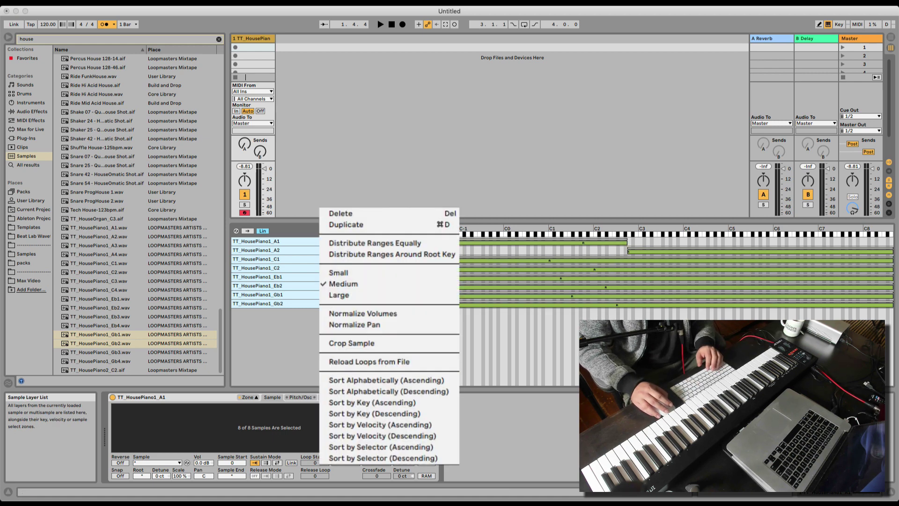
left_click(407, 255)
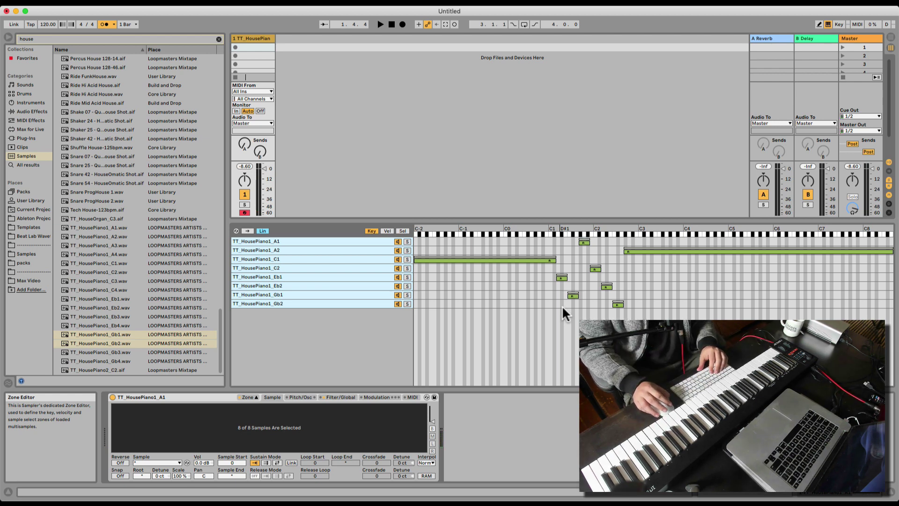
- Delete the extra layers C1 through Gb2, keeping only A1 and A2
left_click(505, 287)
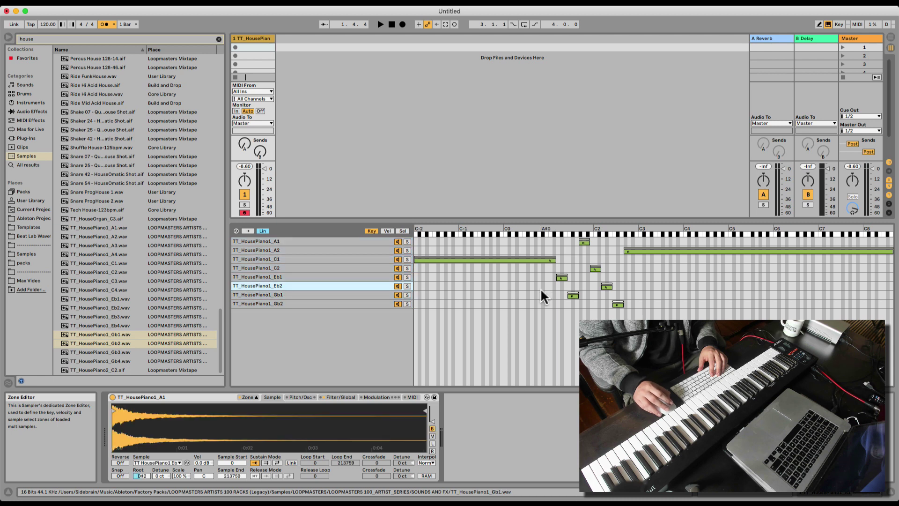
left_click(336, 258)
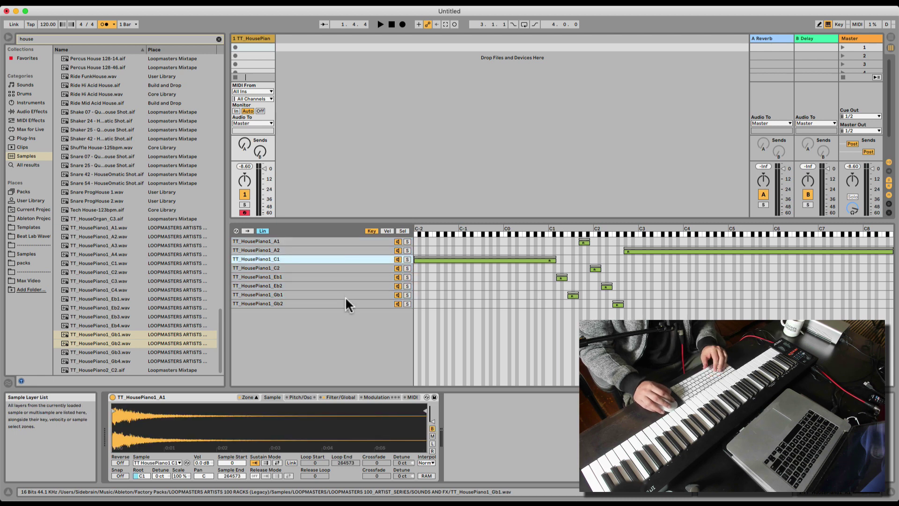
left_click(345, 303, "shift")
key("Delete")
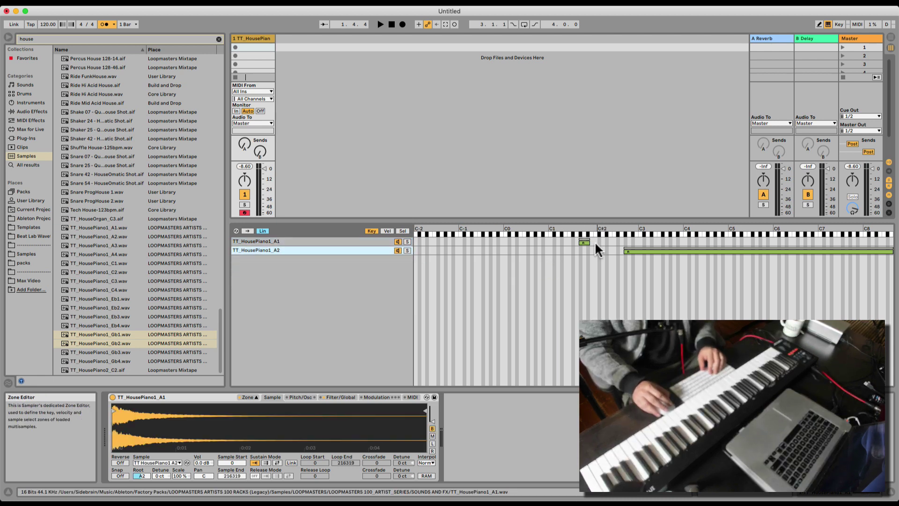
- Widen A1's key zone at both ends and add a fade at its top
left_click_drag(589, 242, 699, 242)
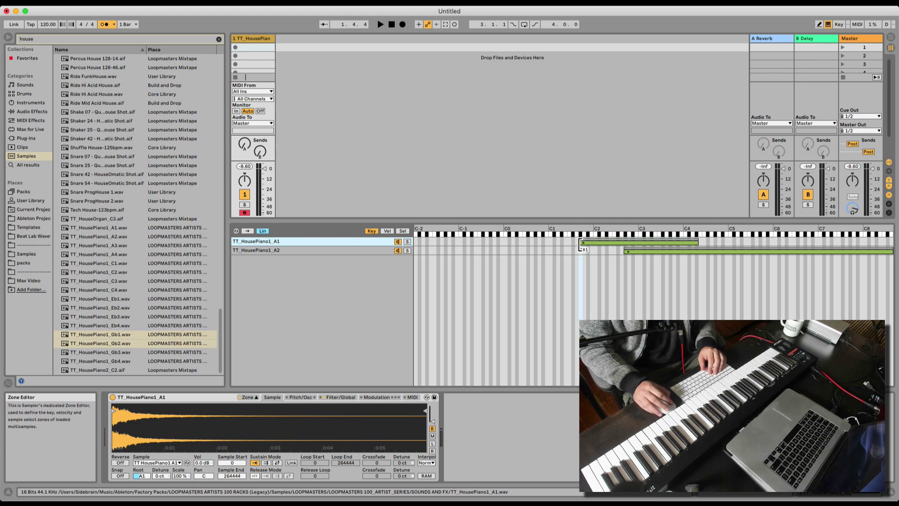
left_click_drag(580, 243, 563, 243)
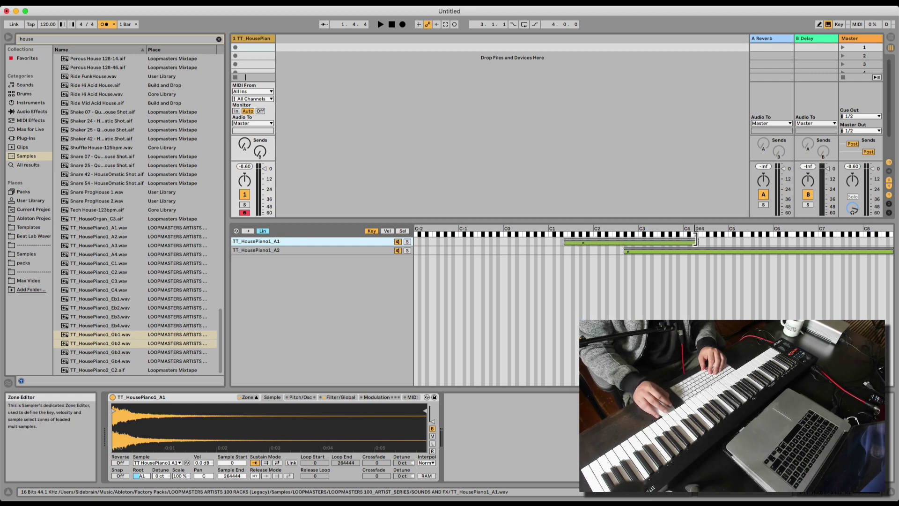
left_click_drag(696, 239, 625, 240)
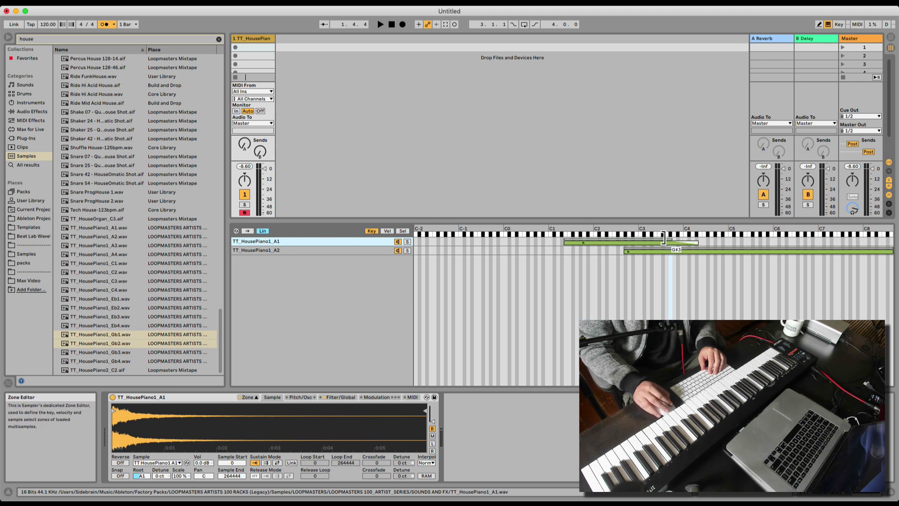
left_click(627, 251)
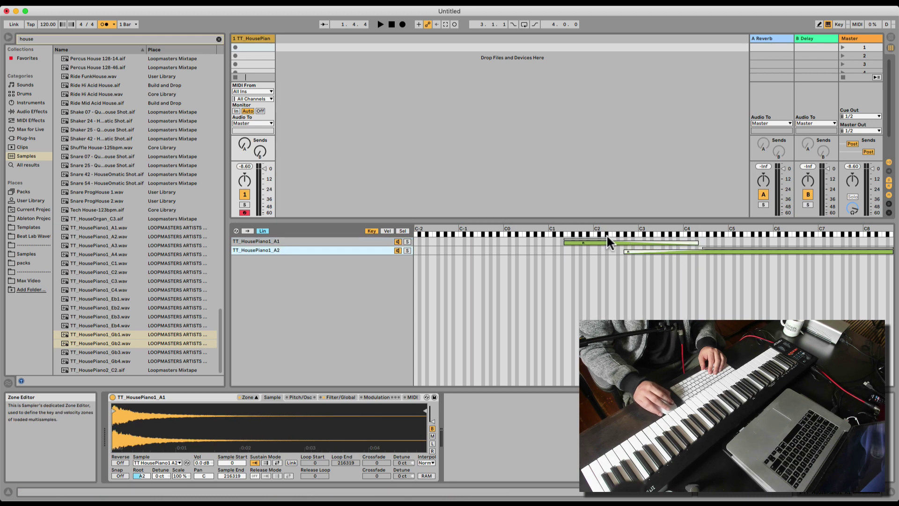
left_click_drag(607, 234, 618, 239)
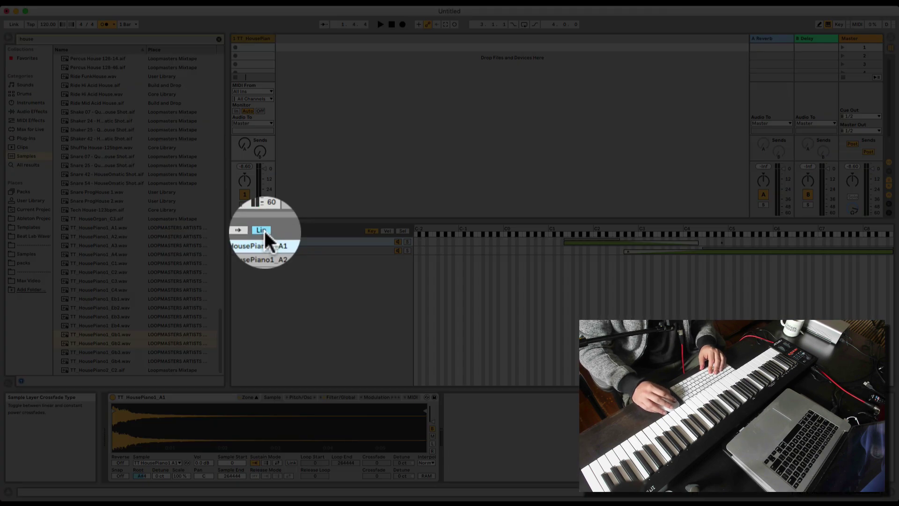
- Toggle zone crossfades between constant power and linear, then narrow the A1 and A2 zones
left_click(262, 231)
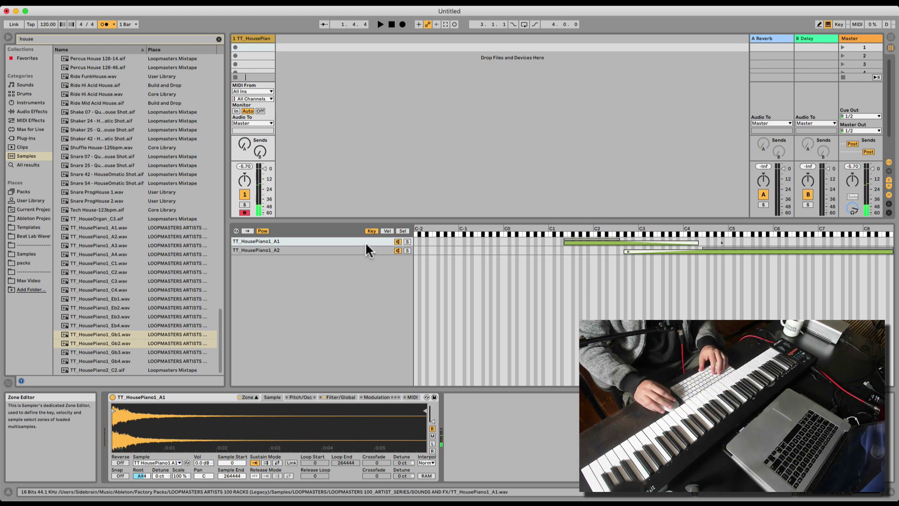
left_click(262, 230)
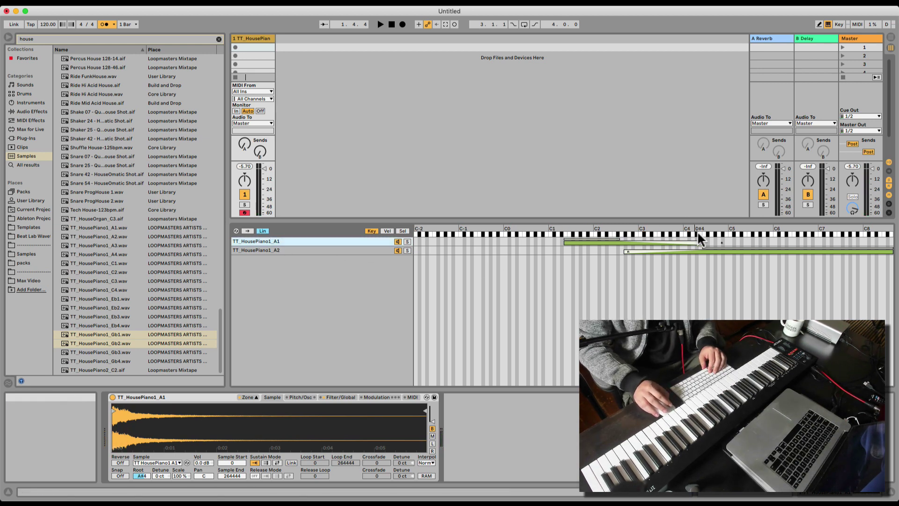
left_click_drag(699, 243, 616, 242)
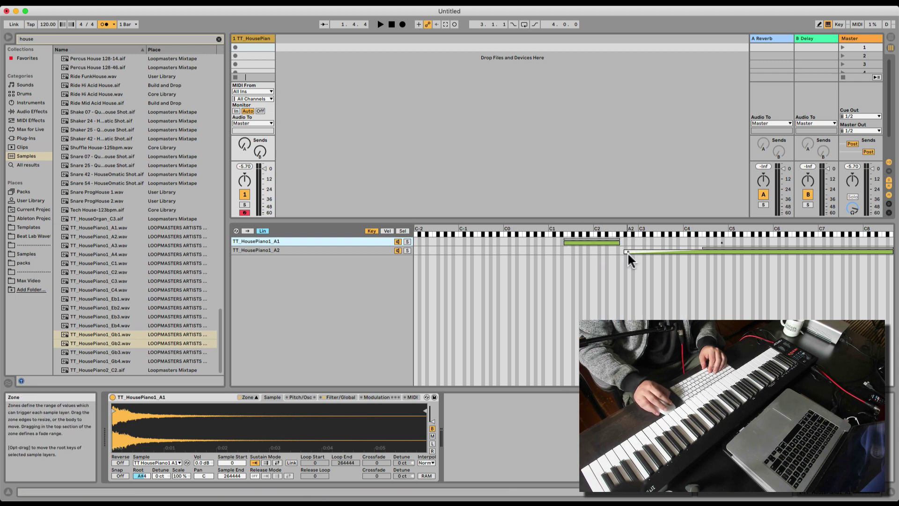
left_click_drag(626, 252, 700, 252)
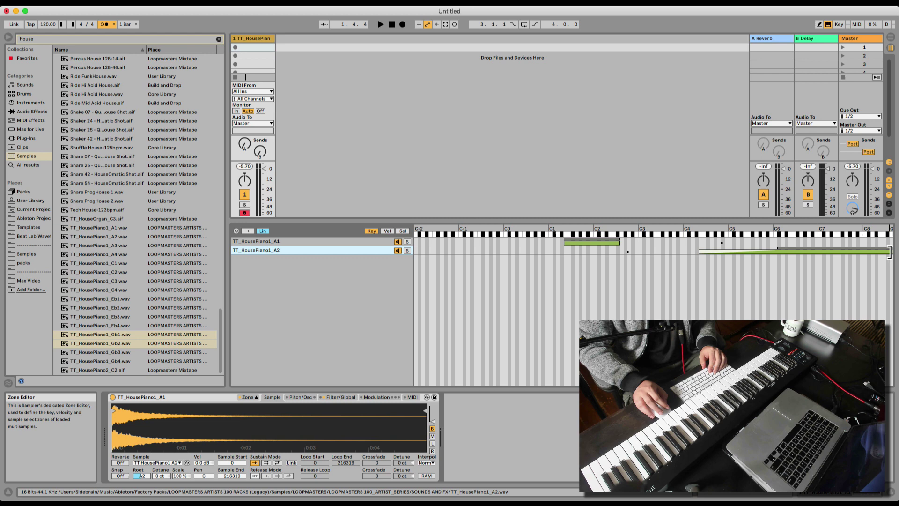
left_click_drag(893, 252, 647, 253)
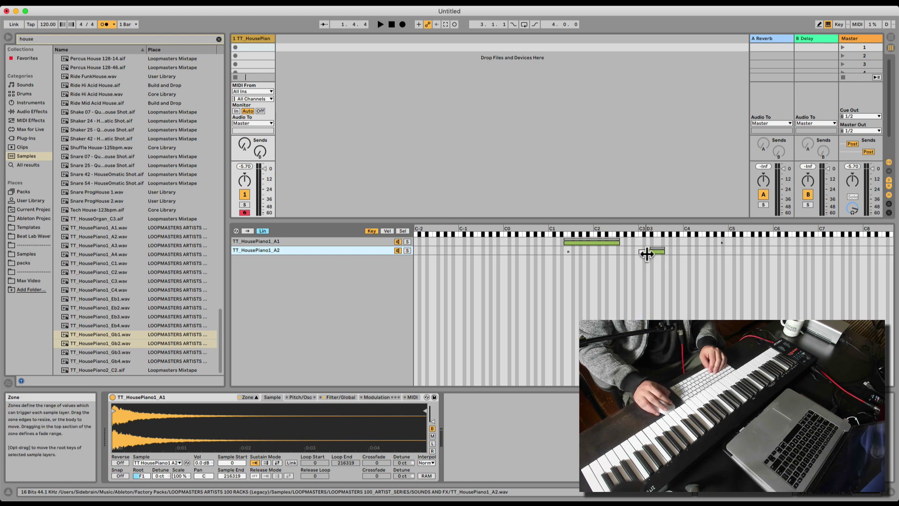
left_click(595, 242)
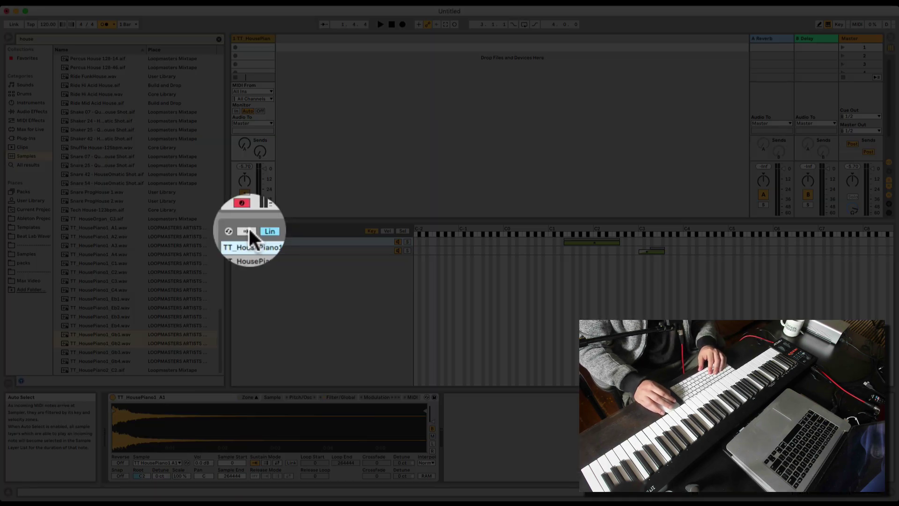
- Turn on Auto Select, choose A1, stretch its zone over A2, and select both layers
left_click(248, 230)
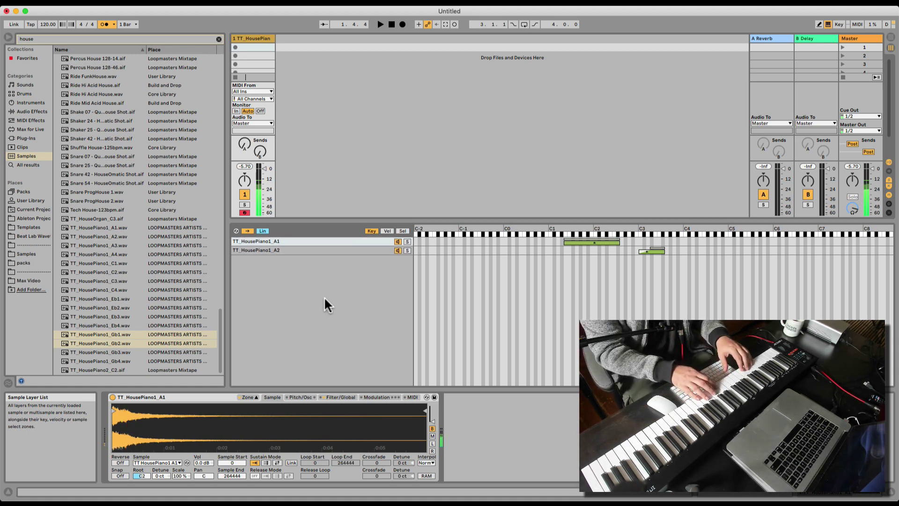
left_click(159, 463)
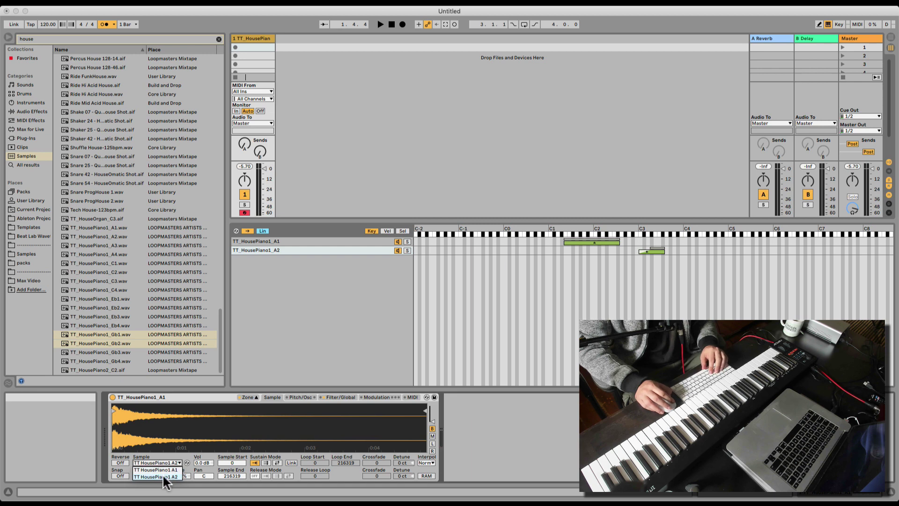
left_click(169, 470)
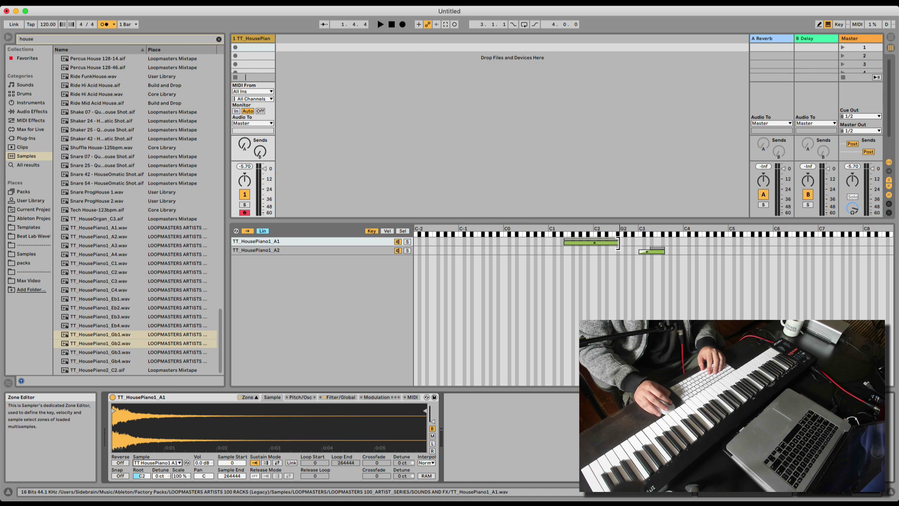
left_click_drag(619, 245, 676, 244)
key("ctrl+a")
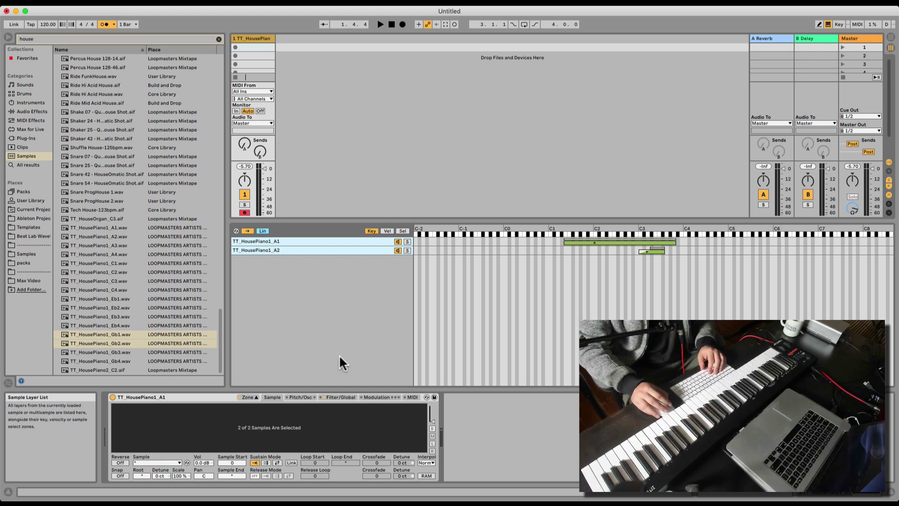
- Set A1's Sustain Mode to Loop and shorten the loop to 56190–117487
left_click(339, 243)
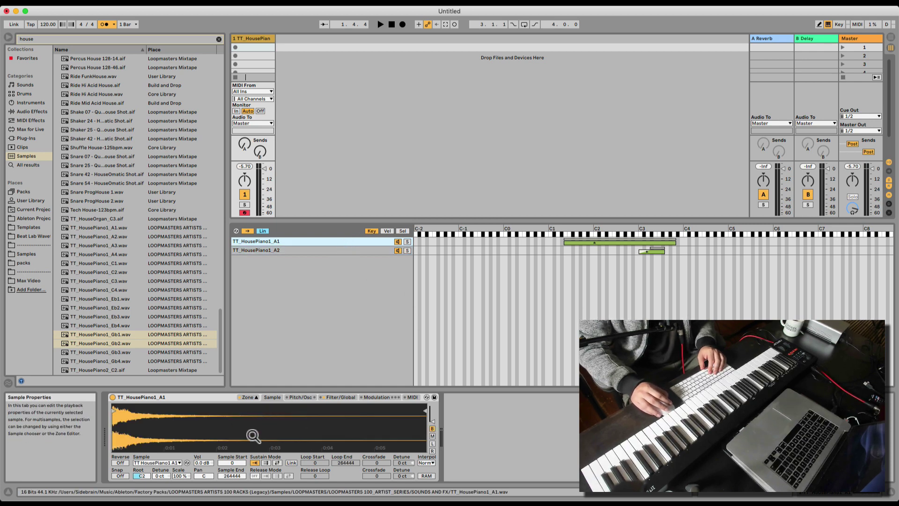
left_click(265, 462)
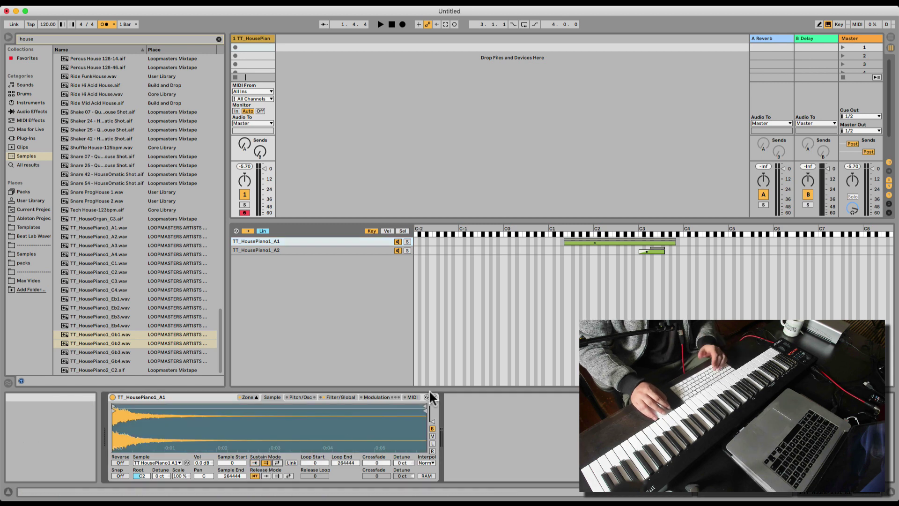
mouse_move(426, 415)
left_mouse_down()
mouse_move(186, 416)
mouse_move(232, 408)
left_mouse_up()
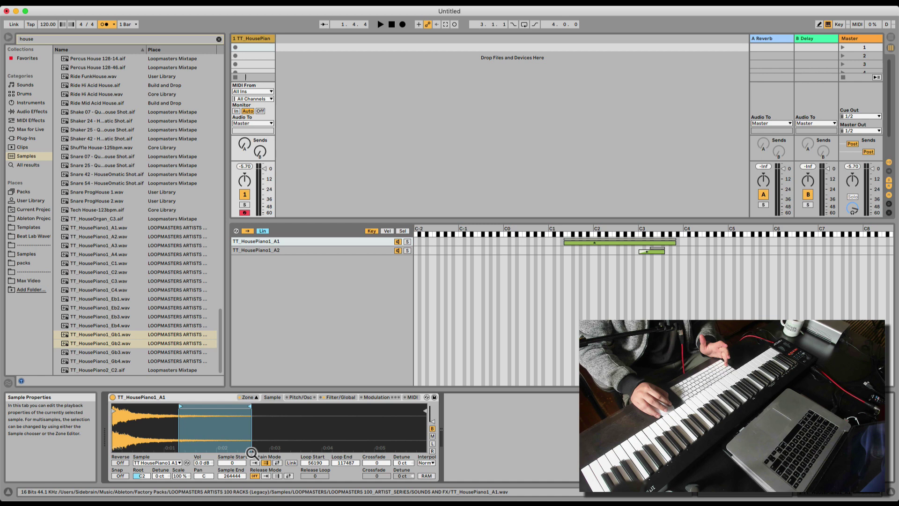
- Compare the A1 and A2 layers, then view Pitch/Osc, Filter/Global, Modulation, MIDI, and Sample
left_click(298, 243)
left_click(301, 251)
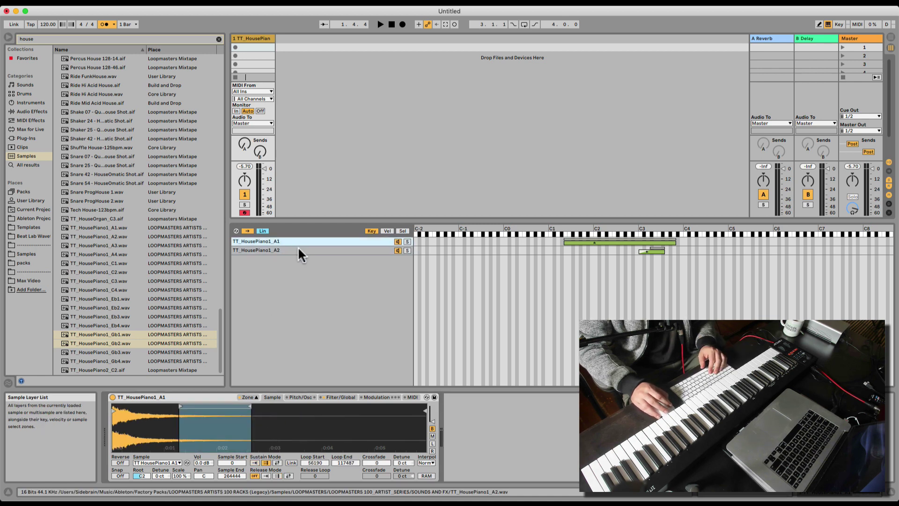
left_click(302, 243)
left_click(301, 398)
left_click(337, 398)
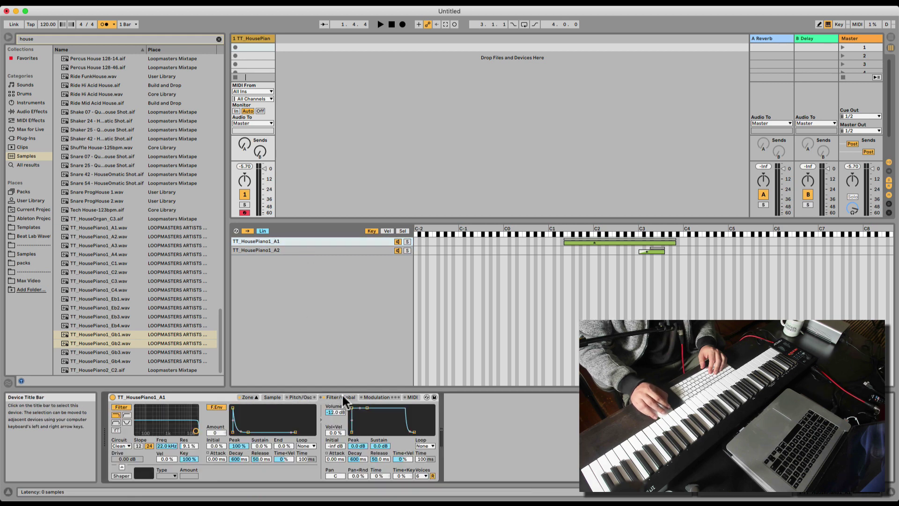
left_click(383, 398)
left_click(413, 398)
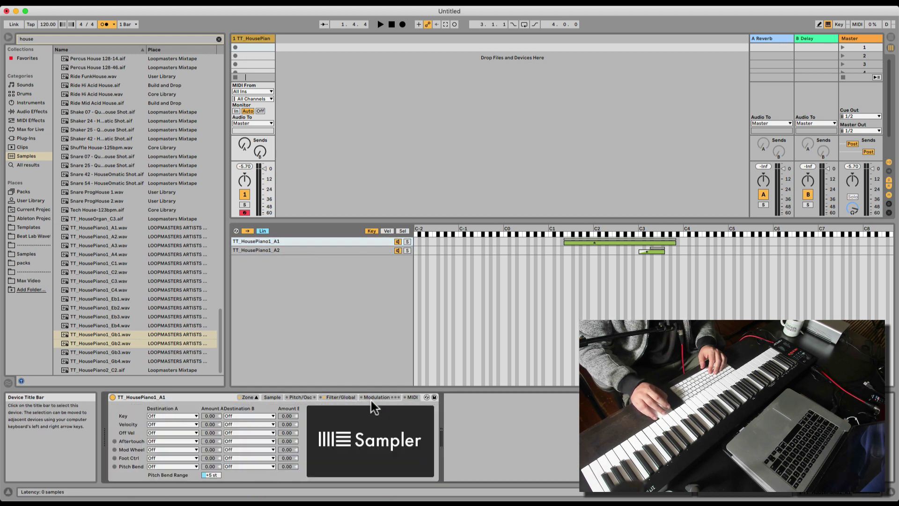
left_click(279, 399)
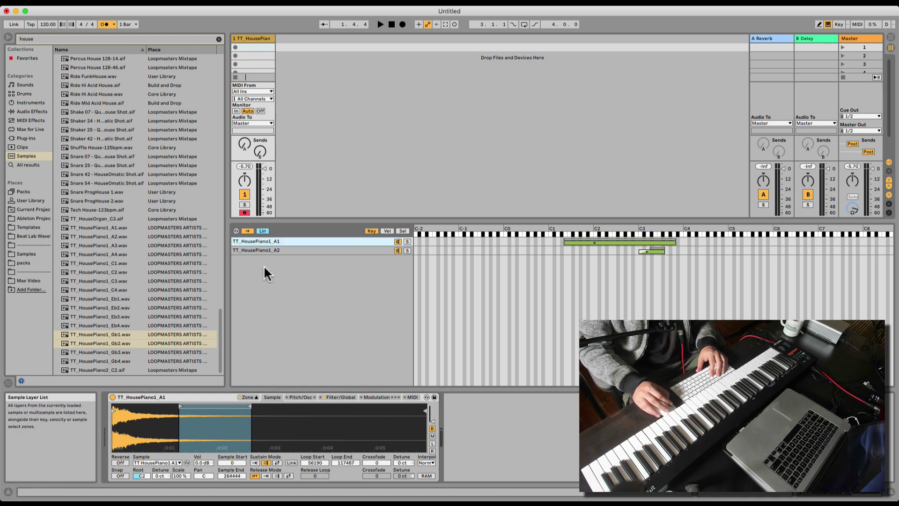
- Delete the A1 and A2 layers, then clear the house search in the Samples browser
left_click(274, 251, "shift")
key("Delete")
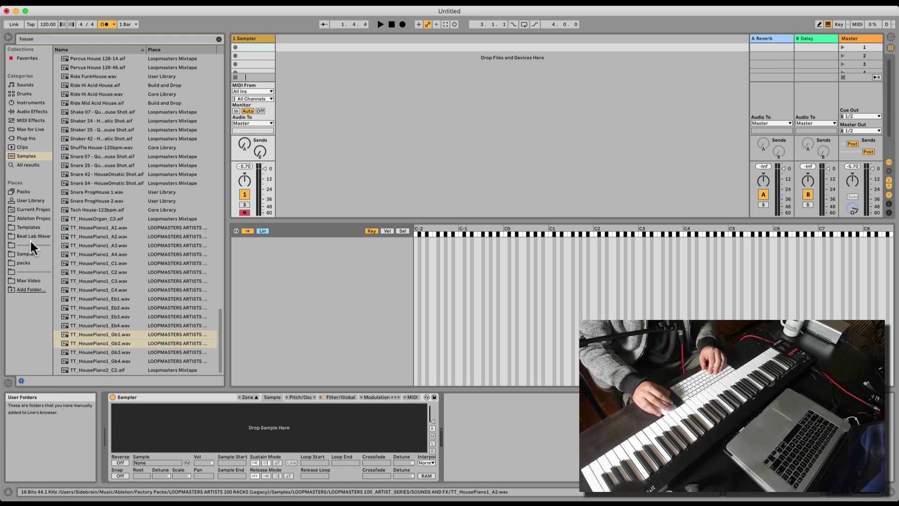
left_click(30, 255)
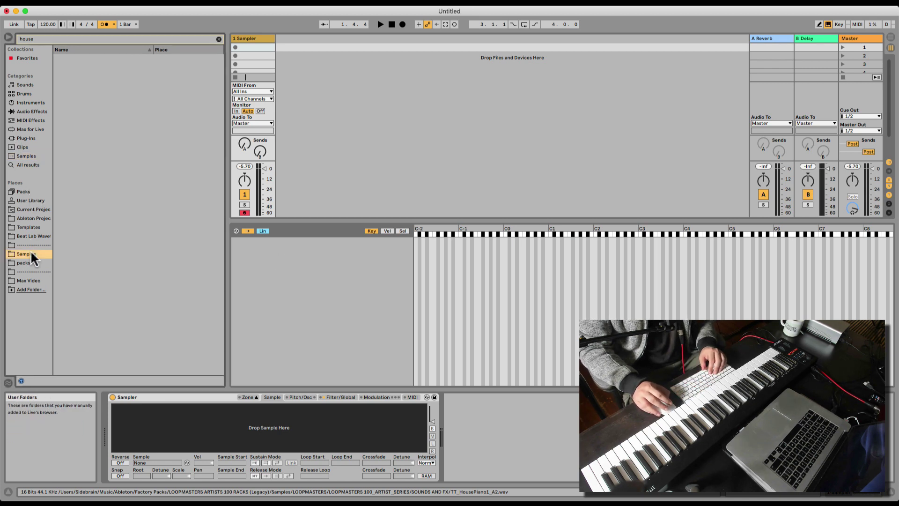
left_click(218, 40)
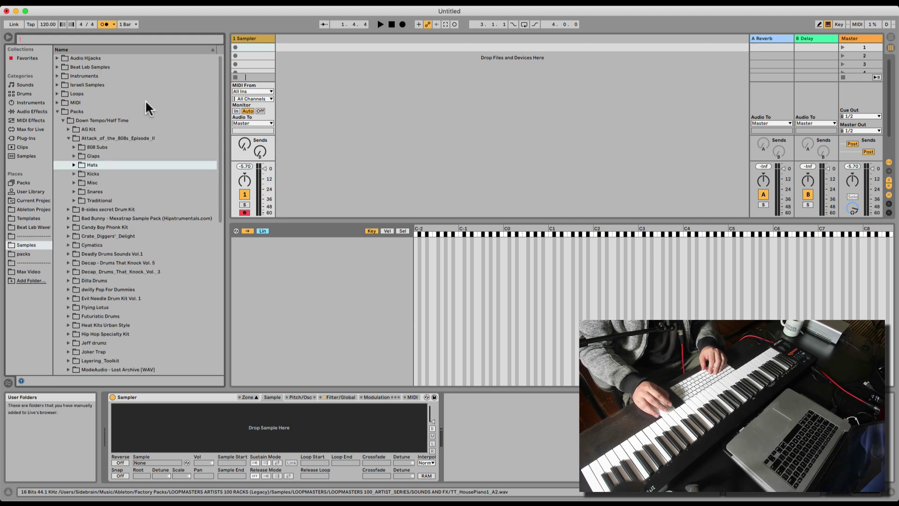
- Navigate the browser from Packs down into the Percussion folder
left_click(64, 123)
key("Up")
key("Left")
key("Down")
key("Down")
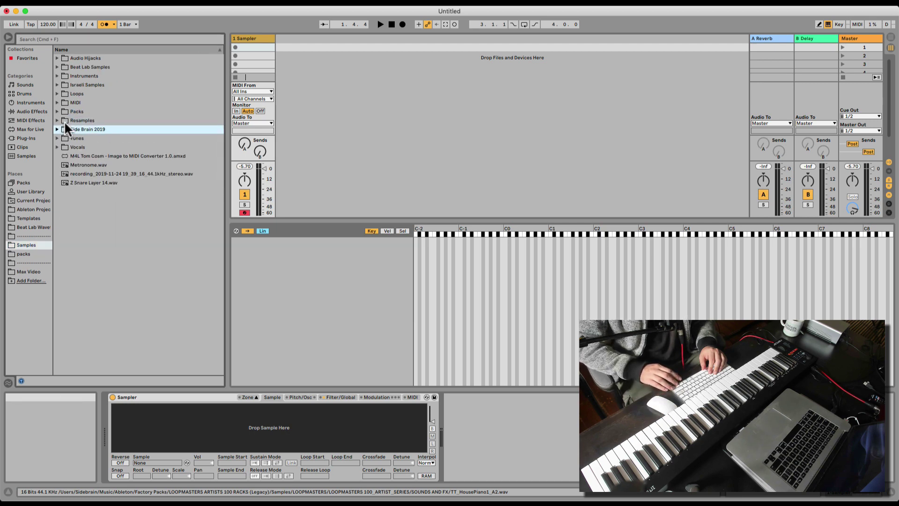
key("Up")
key("Up")
key("Right")
key("Down")
key("Down")
key("Down")
key("Down")
key("Right")
key("Down")
key("Down")
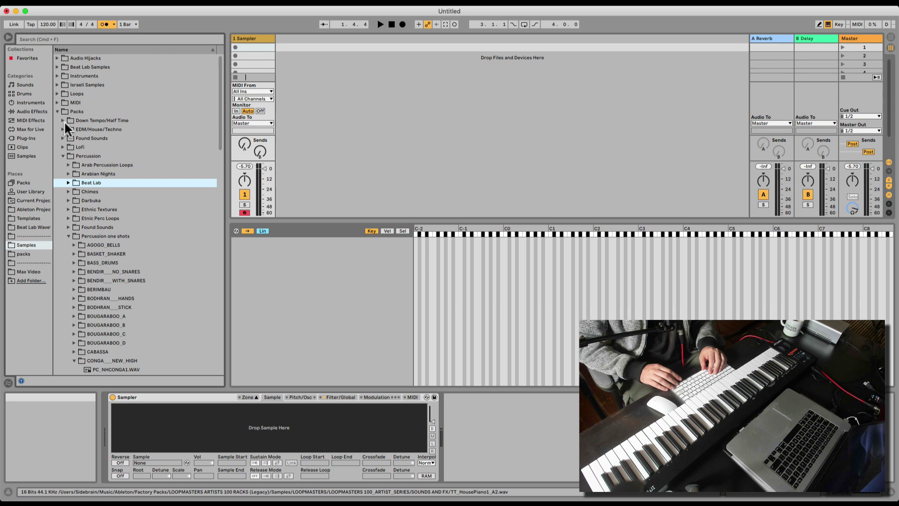
key("Down")
key("Down")
key("Down")
key("Down")
key("Down")
scroll(115, 183, "down", 3)
scroll(116, 183, "down", 1)
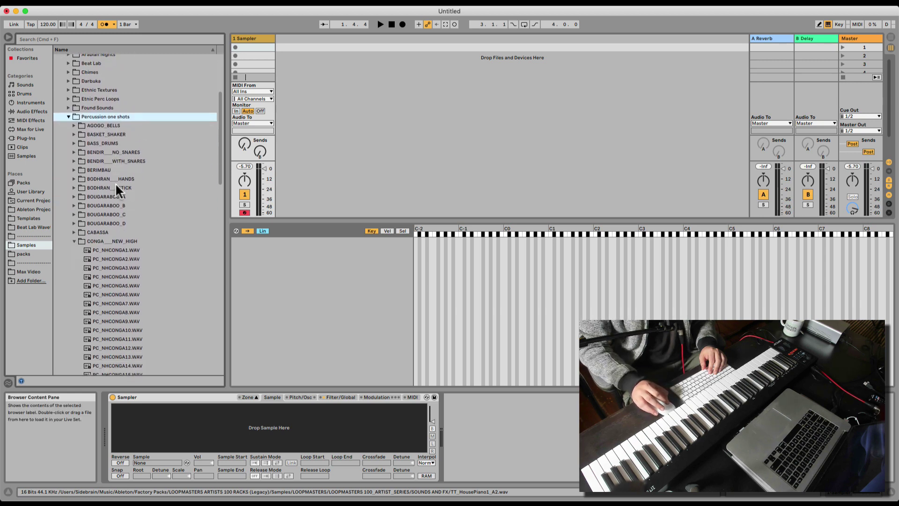
- Select high conga samples PC_NHCONGA1.WAV through PC_NHCONGA4.WAV
left_click(121, 249)
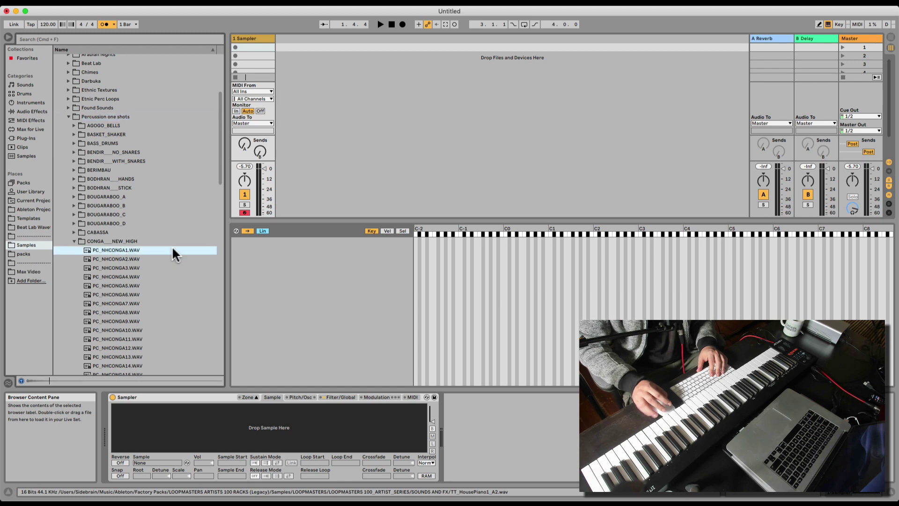
key("Down")
key("Down")
key("Down")
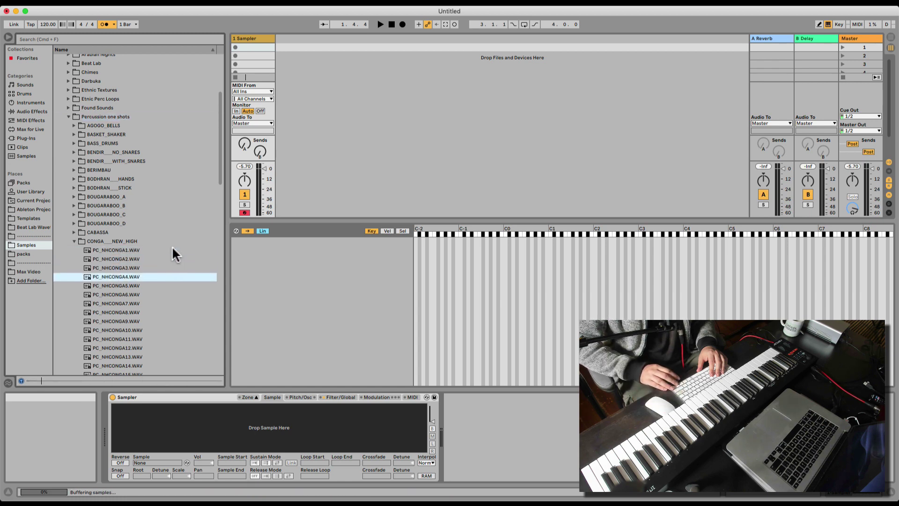
left_click(107, 251, "shift")
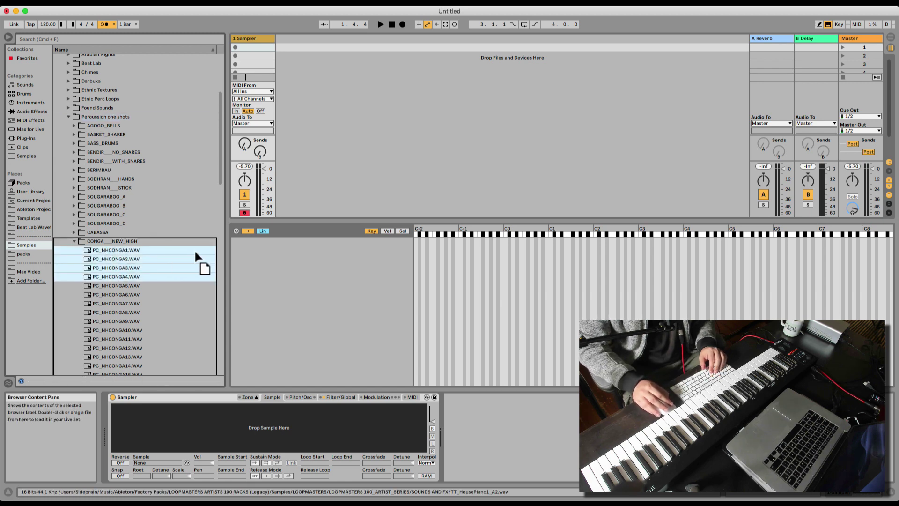
- Load PC_NHCONGA1–4 into the Sampler and display their velocity zones with Vel
left_click_drag(107, 255, 290, 261)
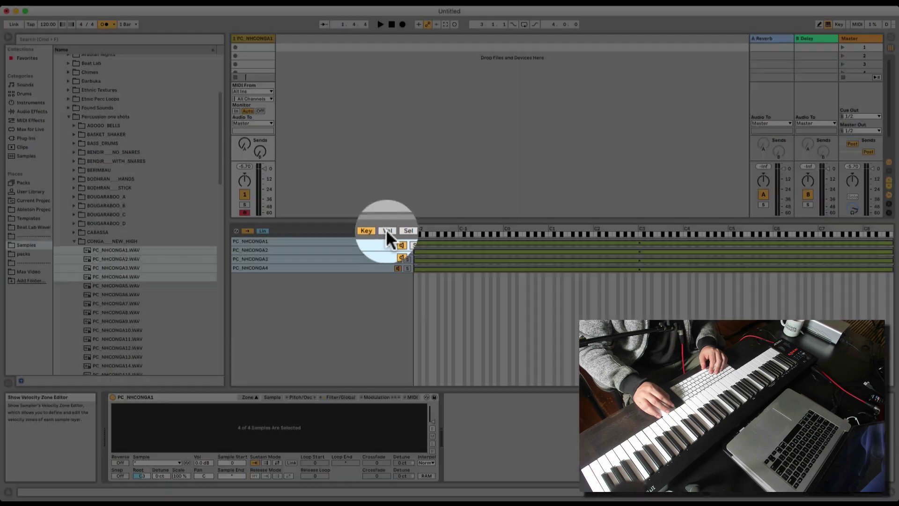
left_click(387, 230)
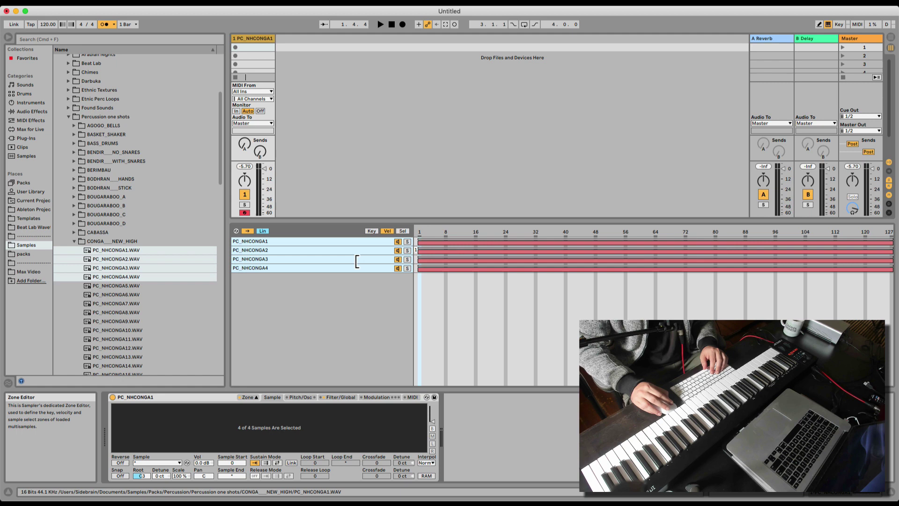
- Stack the conga velocity zones low to high: NHCONGA4, NHCONGA3, NHCONGA2 (from ~105), NHCONGA1 at the top
left_click_drag(420, 241, 891, 242)
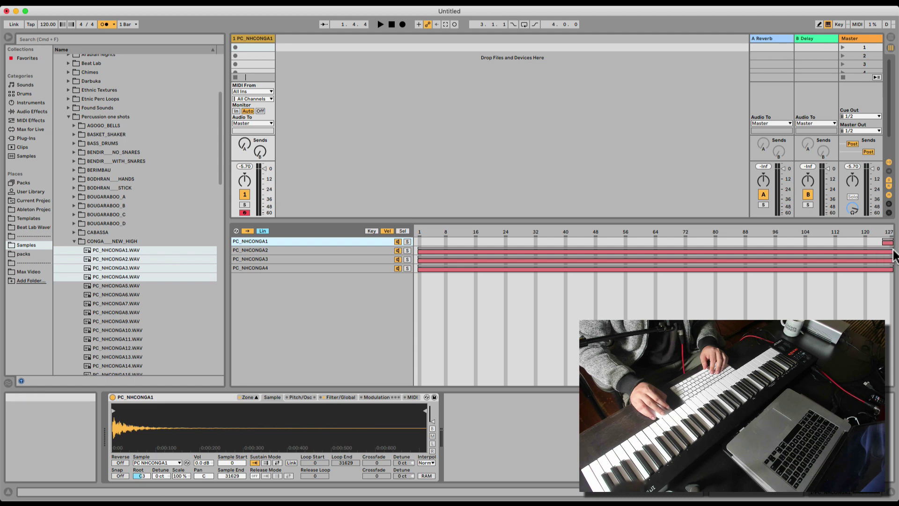
left_click_drag(894, 250, 881, 253)
mouse_move(424, 250)
left_mouse_down()
mouse_move(867, 254)
mouse_move(802, 265)
left_mouse_up()
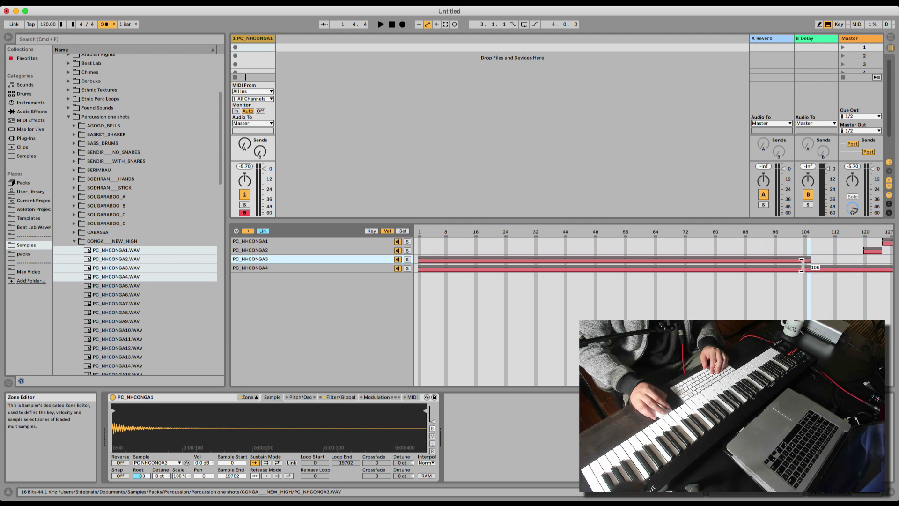
left_click_drag(867, 252, 810, 254)
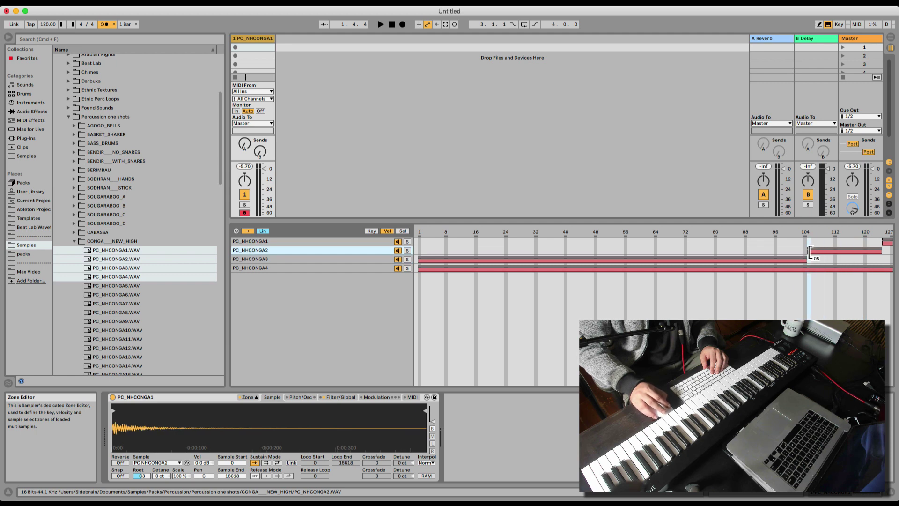
left_click_drag(892, 267, 654, 273)
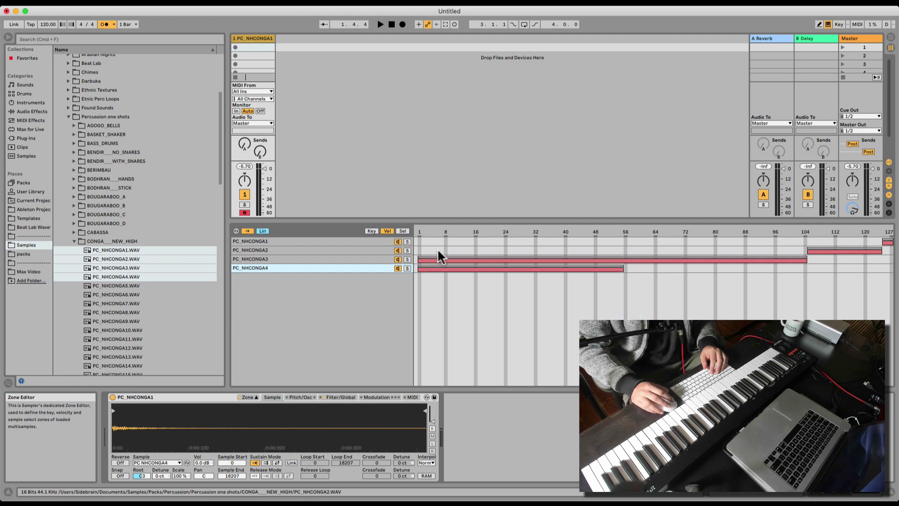
left_click_drag(420, 257, 629, 254)
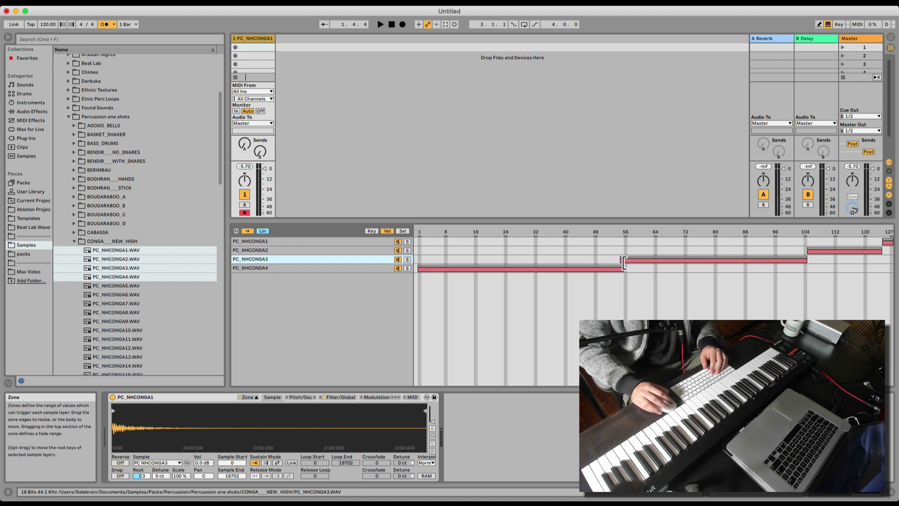
right_click(327, 252)
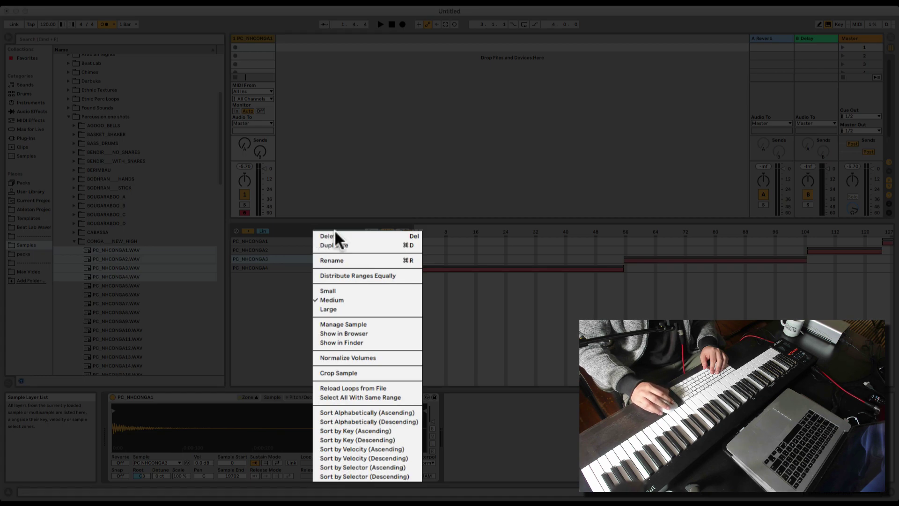
left_click(382, 272)
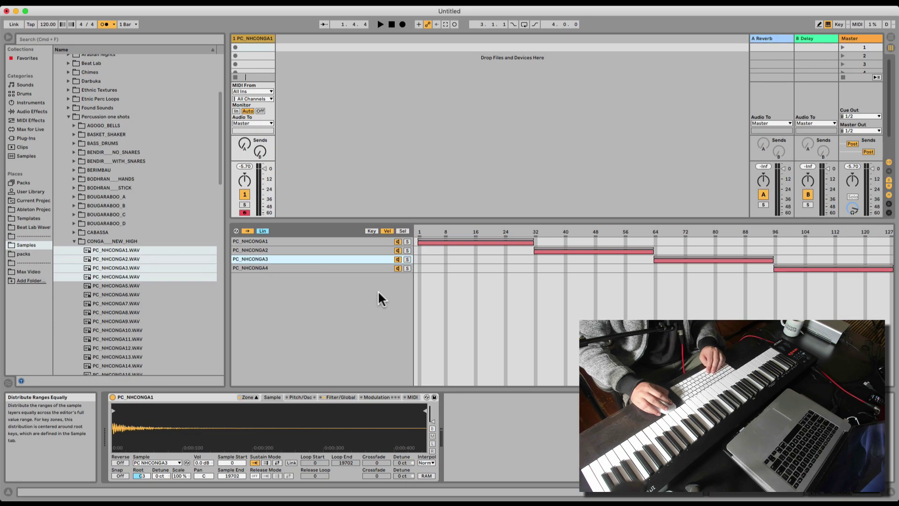
key("super+z")
right_click(319, 263)
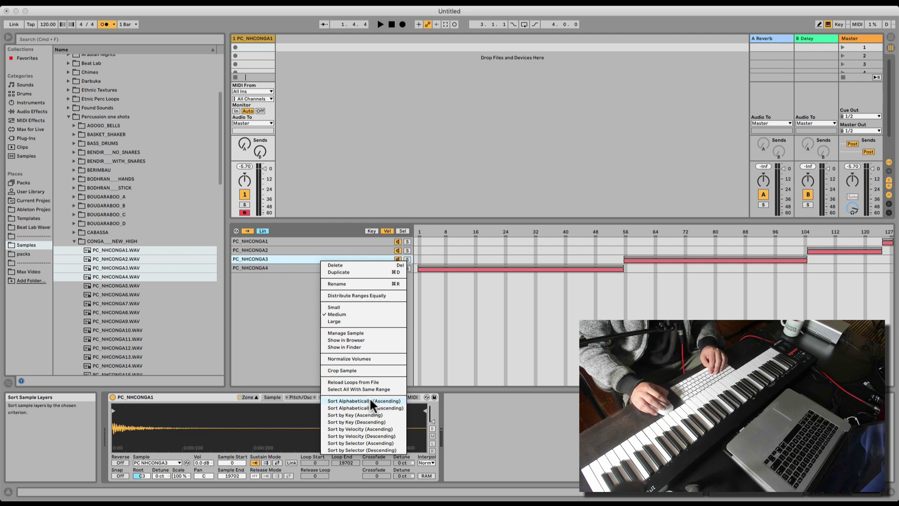
left_click(282, 298)
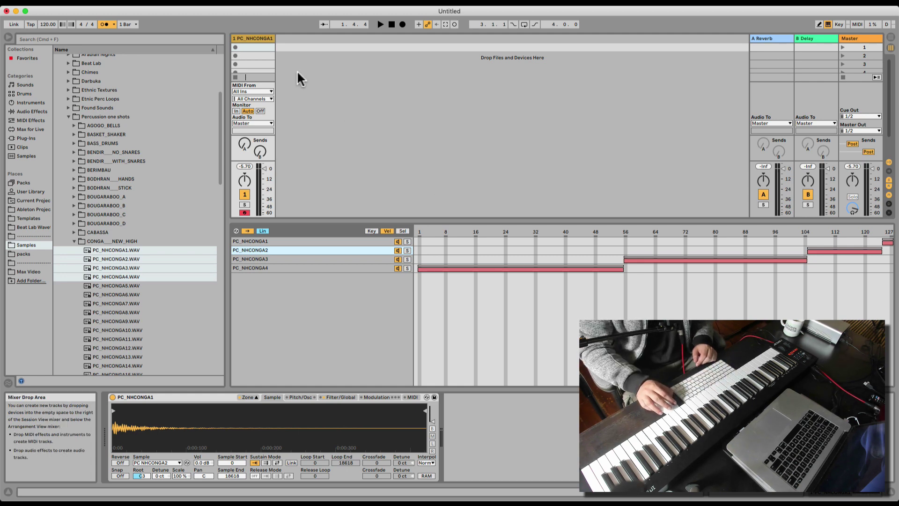
- Create a clip on track 1 with one very soft F3 note, then return to the Sampler
double_click(253, 48)
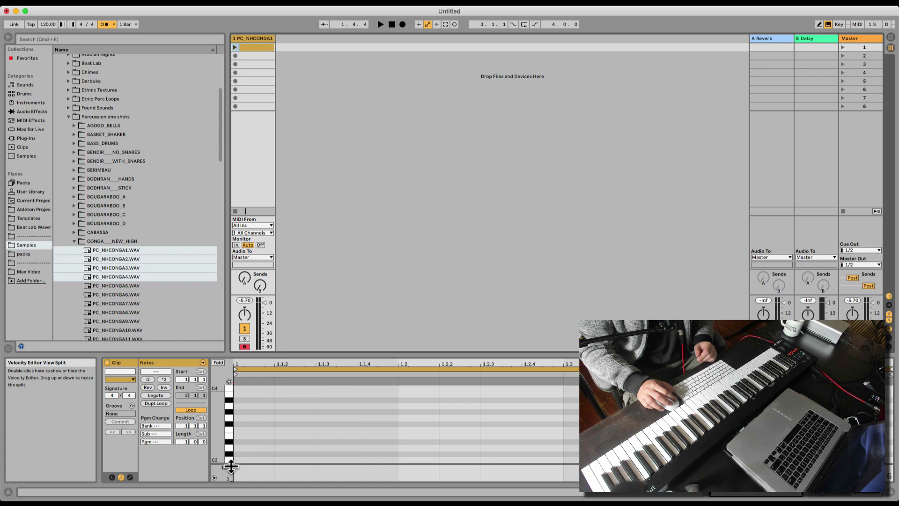
double_click(318, 429)
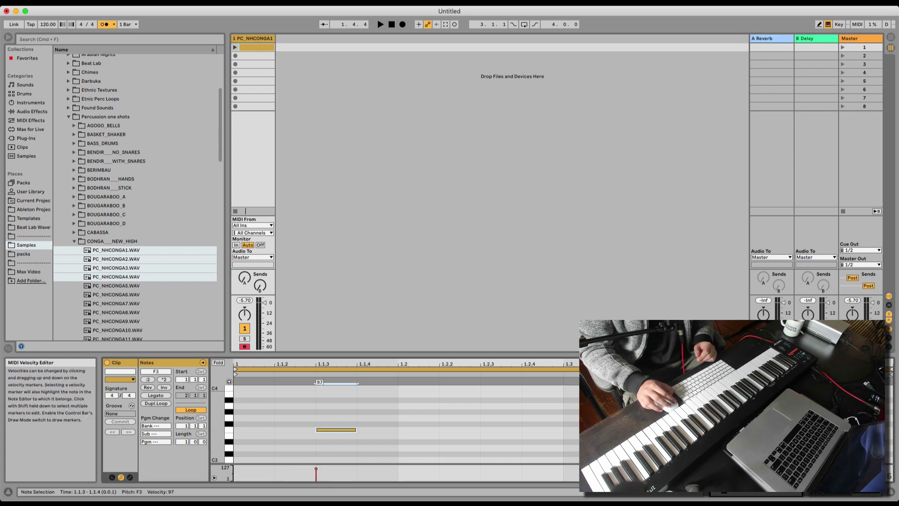
mouse_move(316, 469)
left_mouse_down()
mouse_move(315, 481)
mouse_move(316, 467)
left_mouse_up()
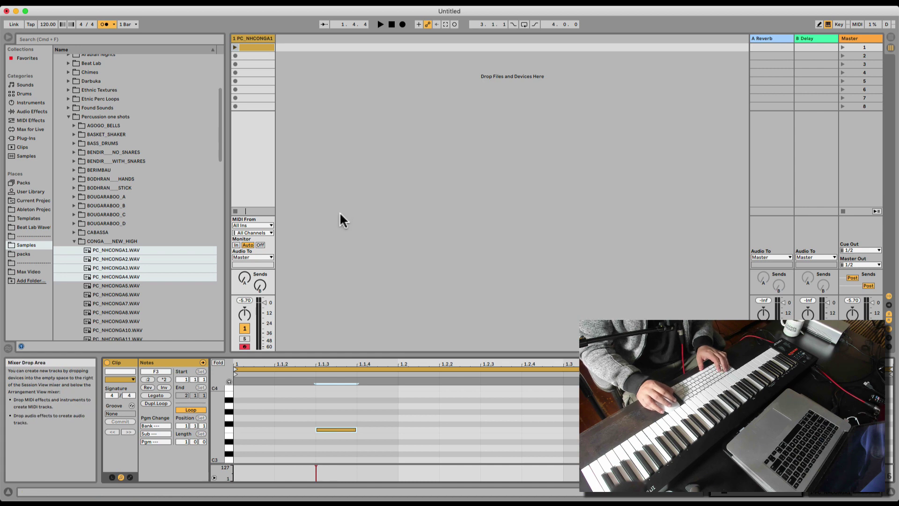
key("shift+Tab")
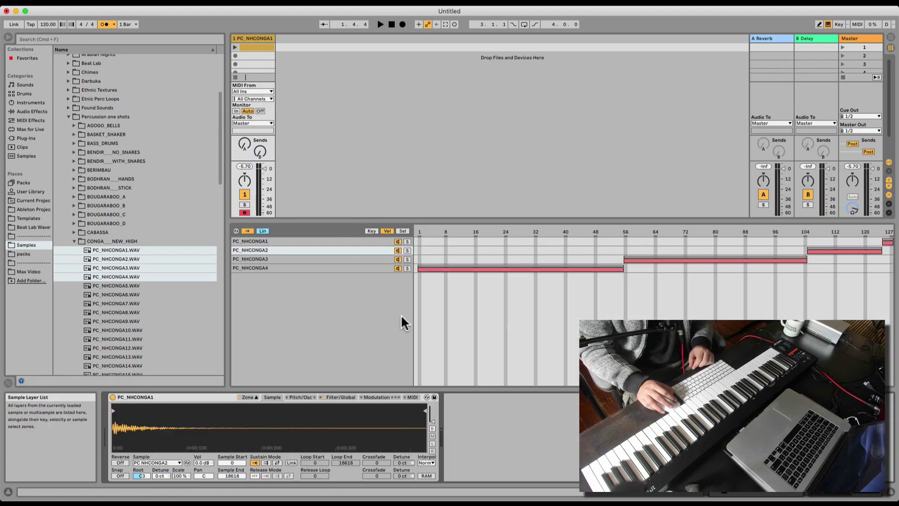
- Delete all four conga layers from the Sampler and show the Sel zone view
left_click(353, 267)
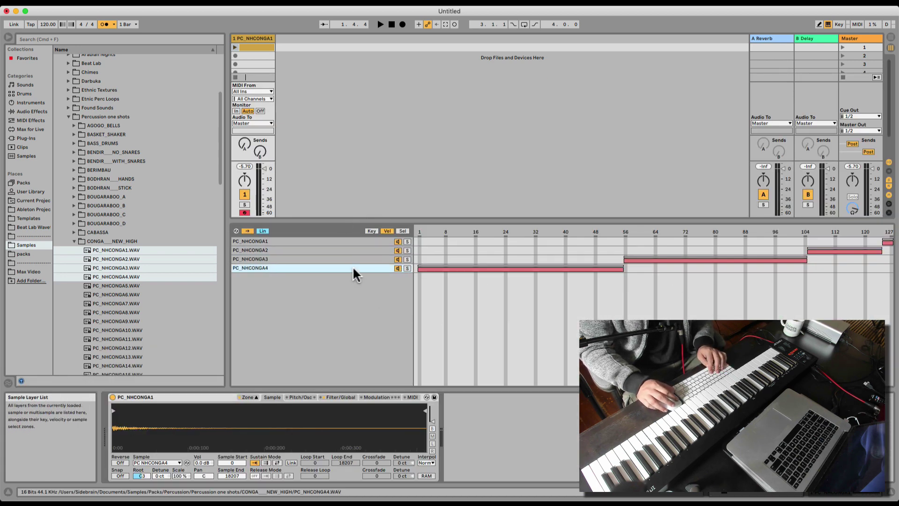
key("super+a")
key("Delete")
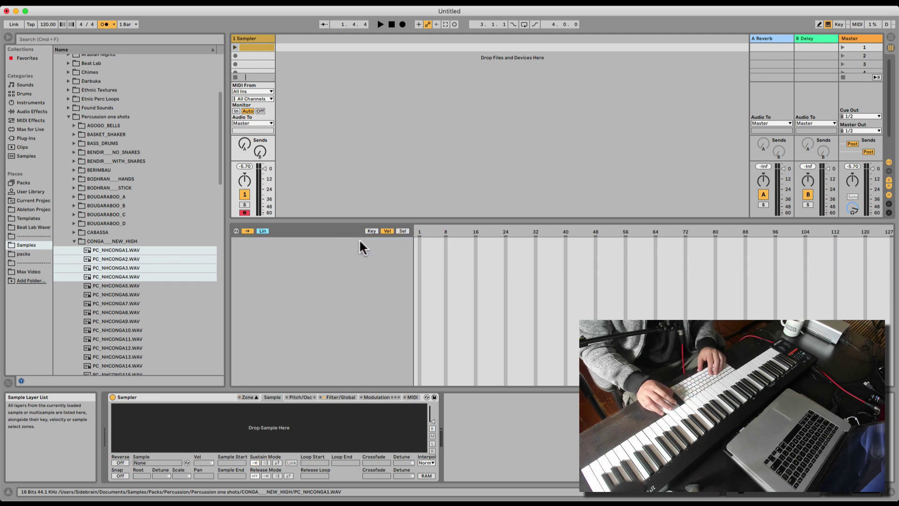
left_click(404, 231)
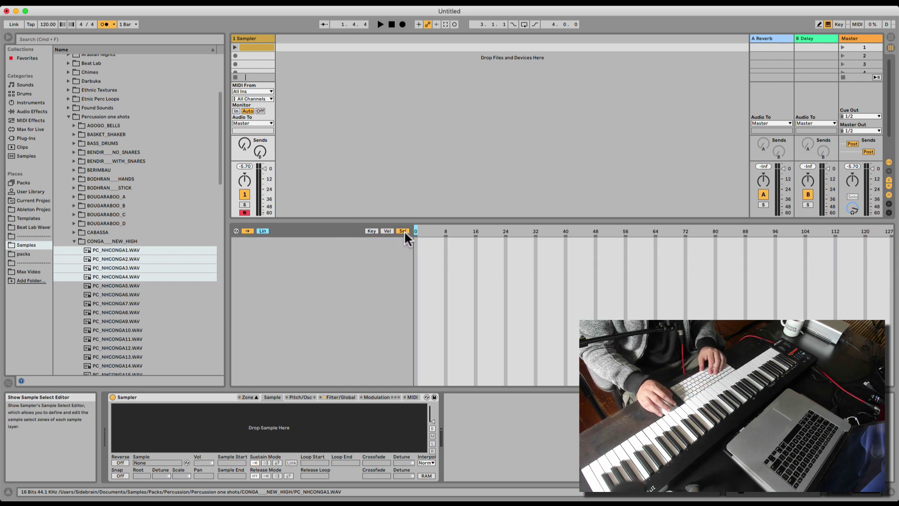
- Collapse the conga and Percussion folders and browse to Down Tempo/Half Time > Attack_of_the_808s > Hats
left_click(74, 241)
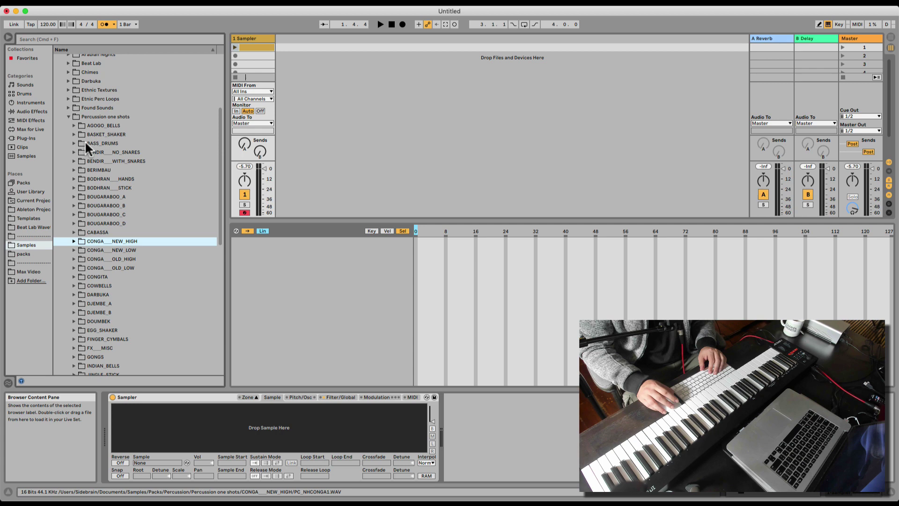
left_click(68, 116)
left_click(62, 155)
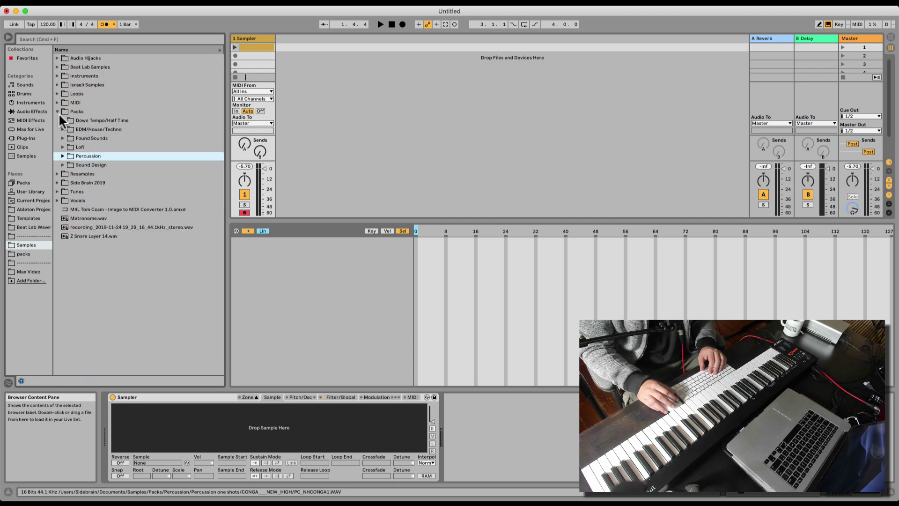
left_click(62, 120)
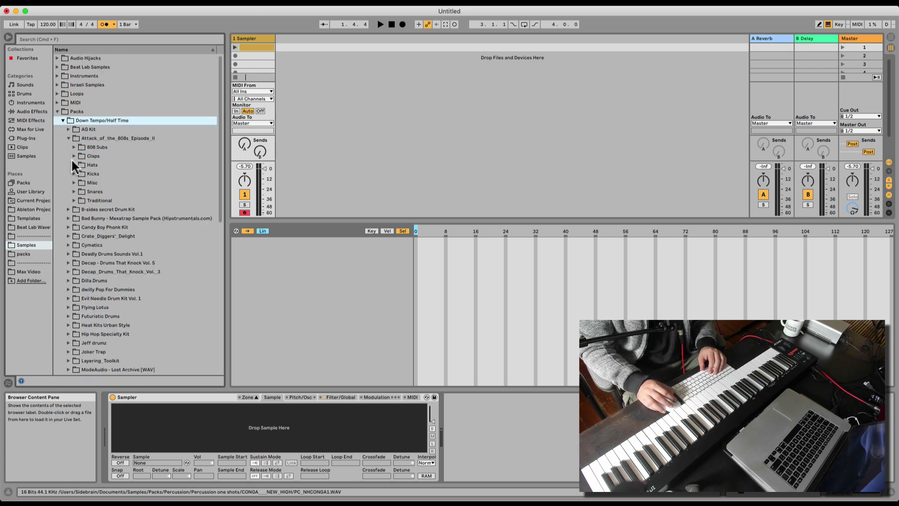
left_click(74, 165)
key("Down")
- Load all twenty Hats samples as Sampler layers, reposition the sample selector, and select A08-Hat-01
left_click(119, 343, "shift")
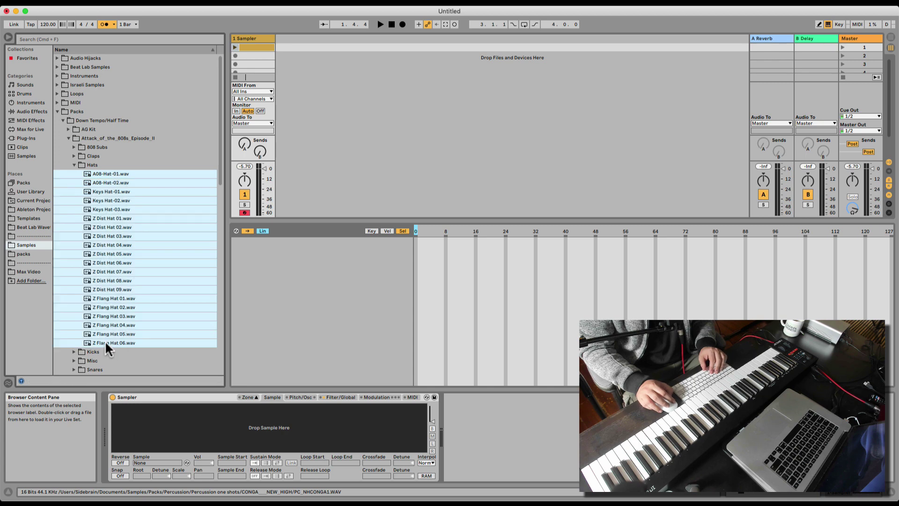
left_click_drag(105, 341, 360, 294)
scroll(335, 263, "up", 1)
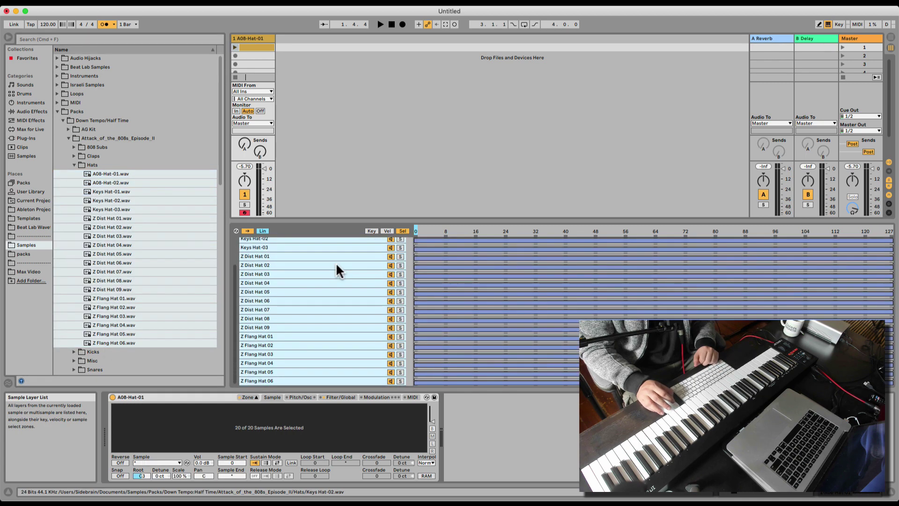
left_click(374, 251)
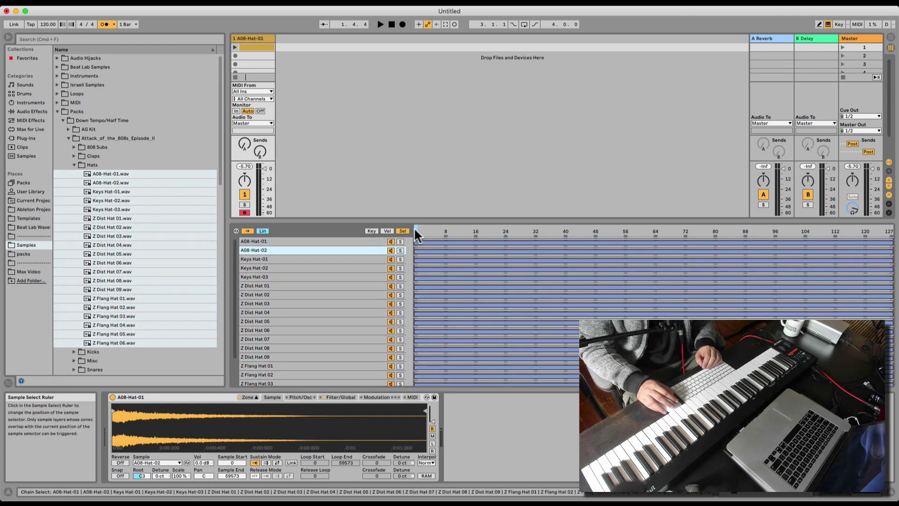
left_click_drag(415, 229, 474, 229)
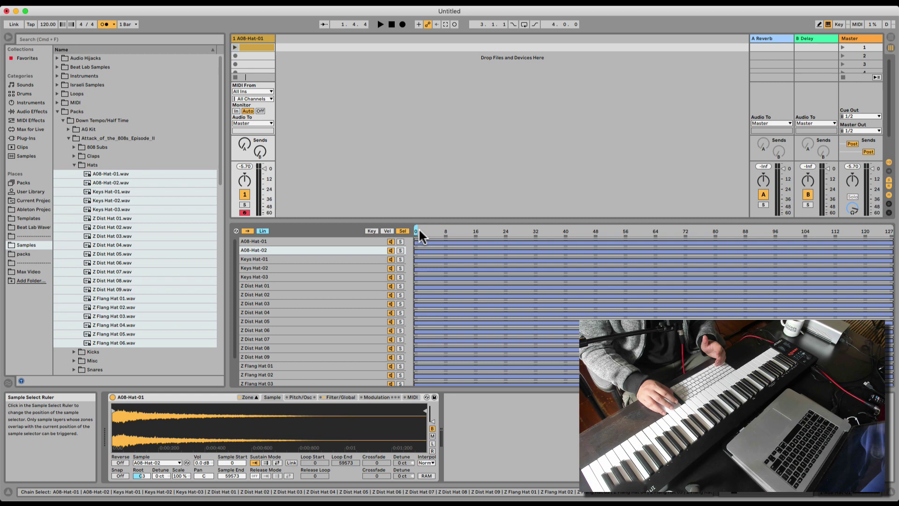
left_click(324, 241)
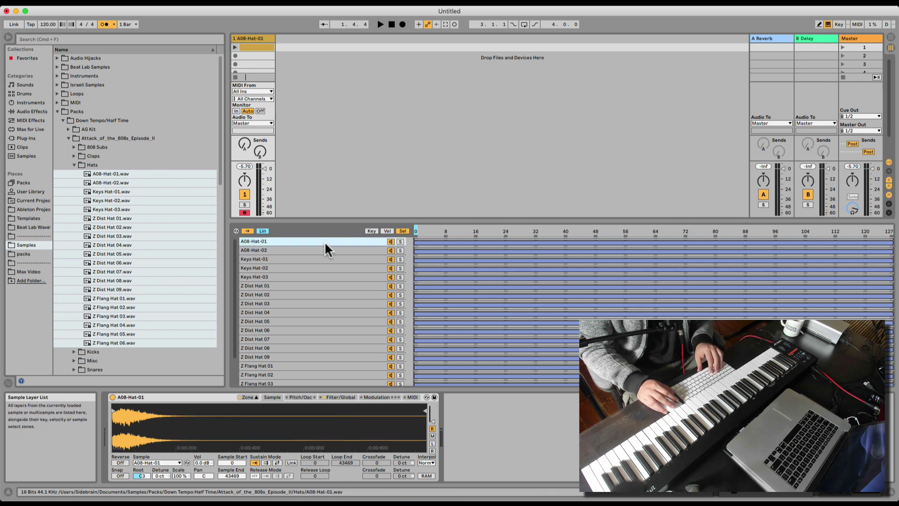
- Distribute the hat layers' sample-select ranges equally, then move the selector onto another hat's zone
right_click(325, 240)
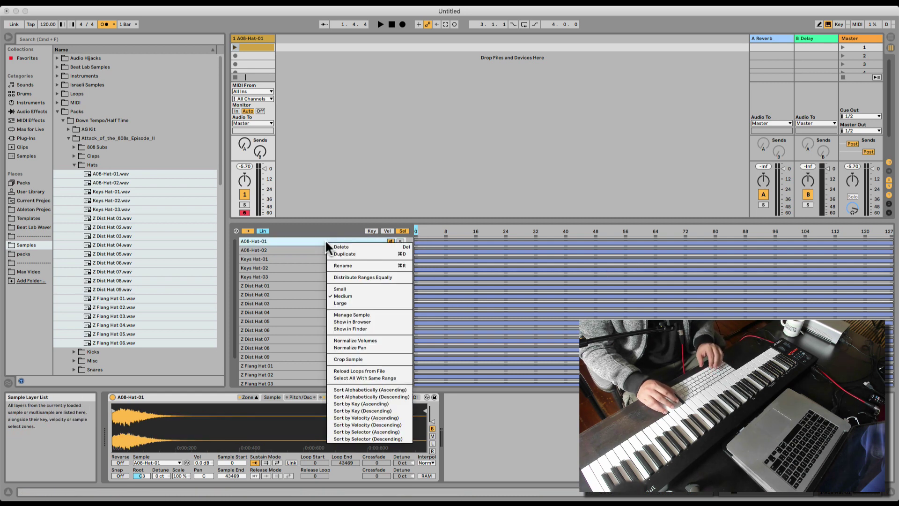
left_click(381, 273)
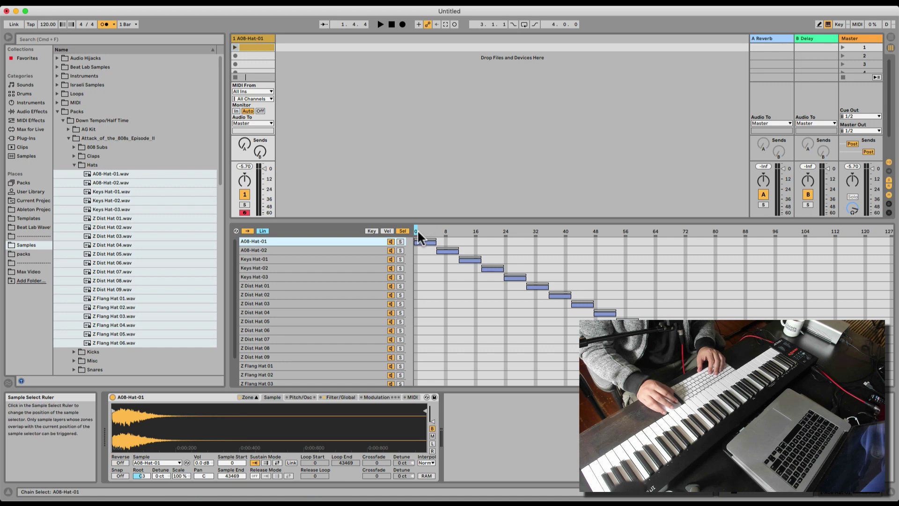
key("ctrl+a")
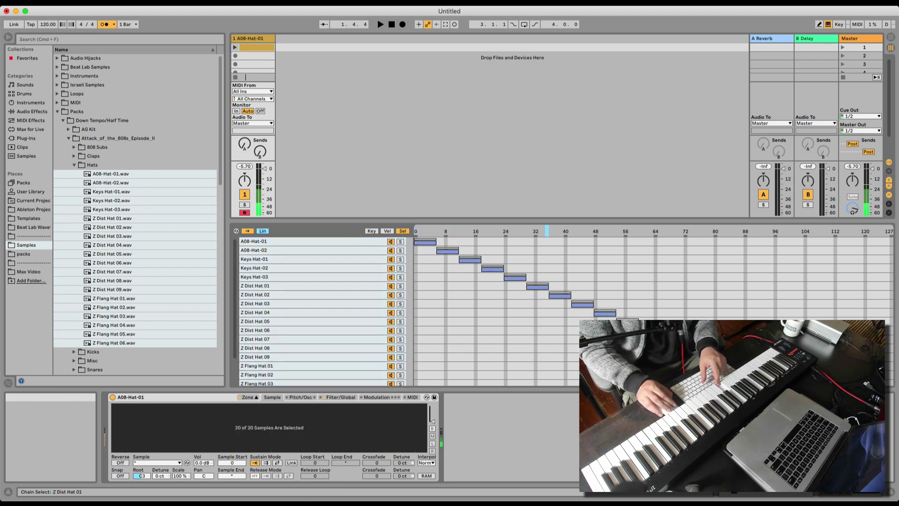
left_click_drag(546, 232, 577, 232)
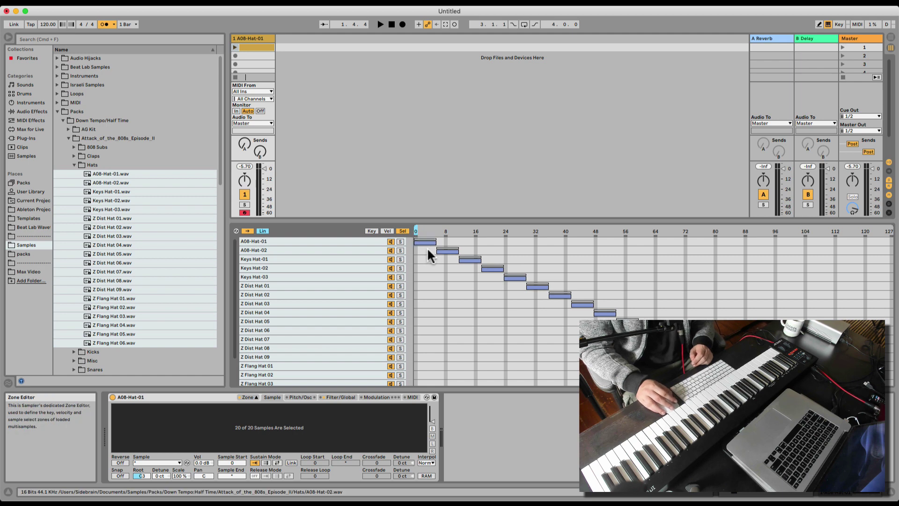
scroll(447, 237, "down", 1)
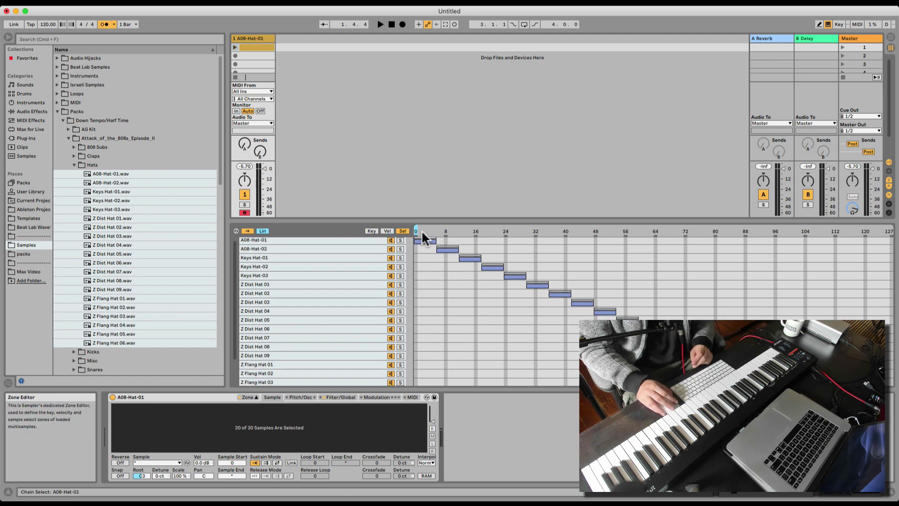
scroll(426, 239, "down", 2)
scroll(415, 240, "up", 3)
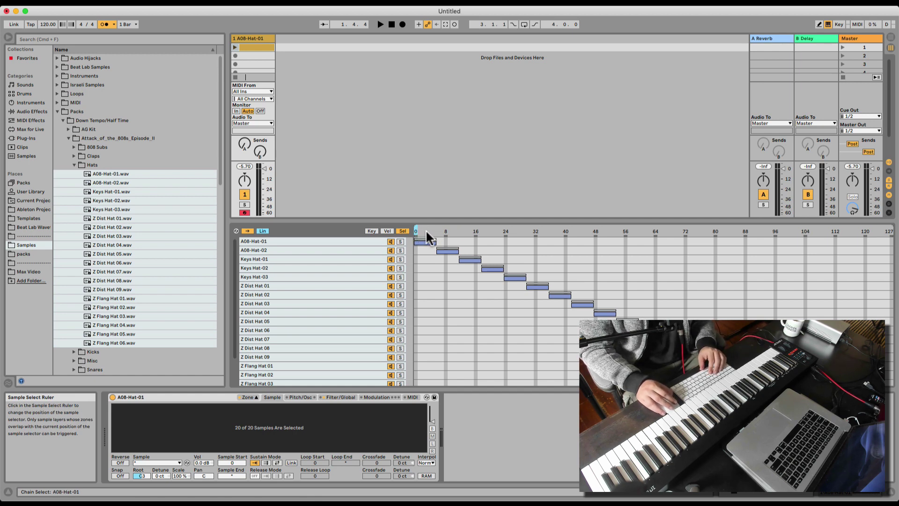
- Select all twenty hat layers and open, then dismiss, their layer options
left_click(363, 260)
key("super+a")
left_click(440, 260)
key("super+a")
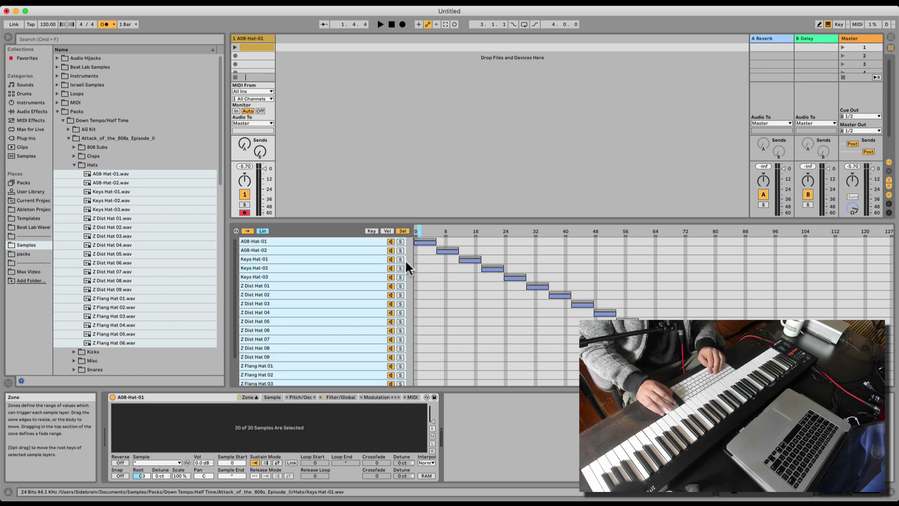
right_click(355, 255)
key("Escape")
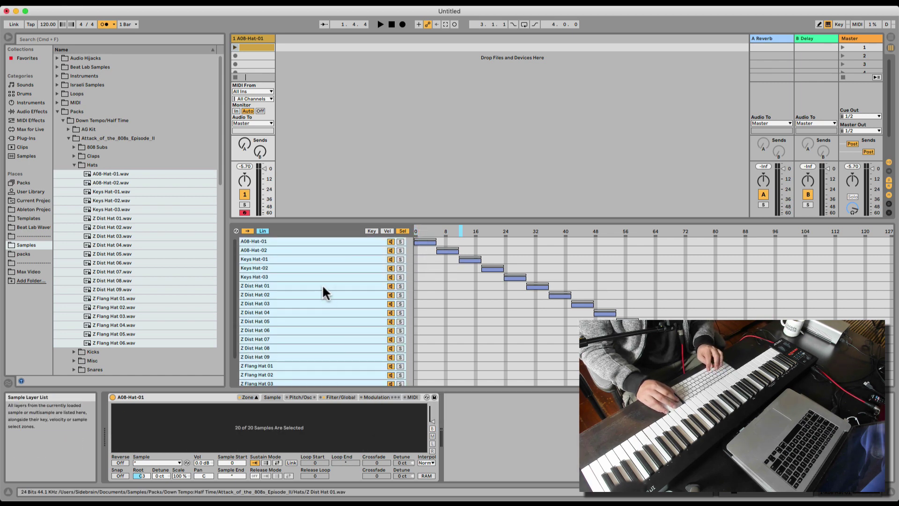
- Undo the equal distribution, then step through Keys Hat-01, A08-Hat-01 and A08-Hat-02
key("super+z")
left_click(352, 261)
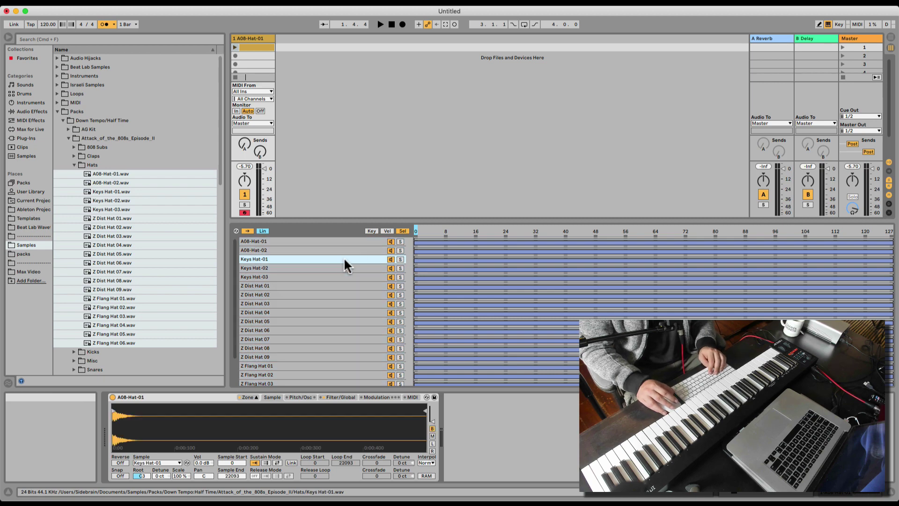
left_click(365, 242)
left_click(352, 259)
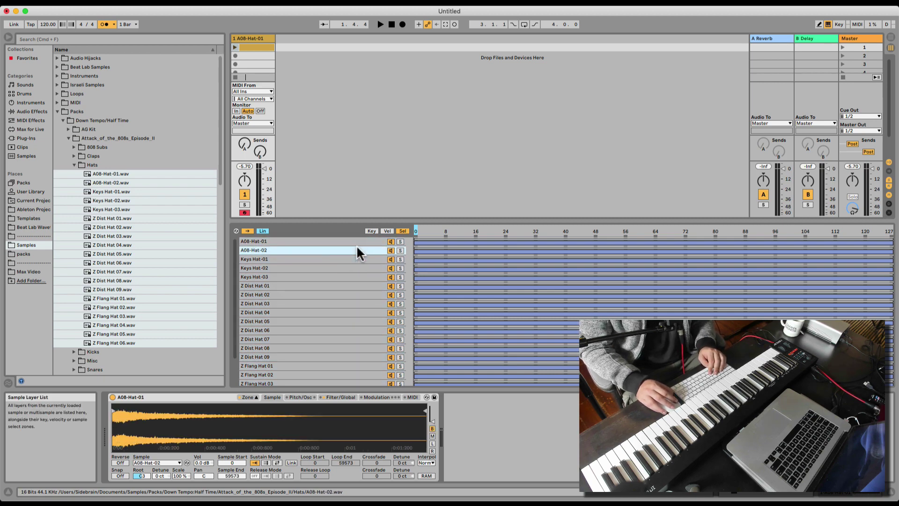
- Reload loop settings from file for all twenty selected hat layers
right_click(337, 249)
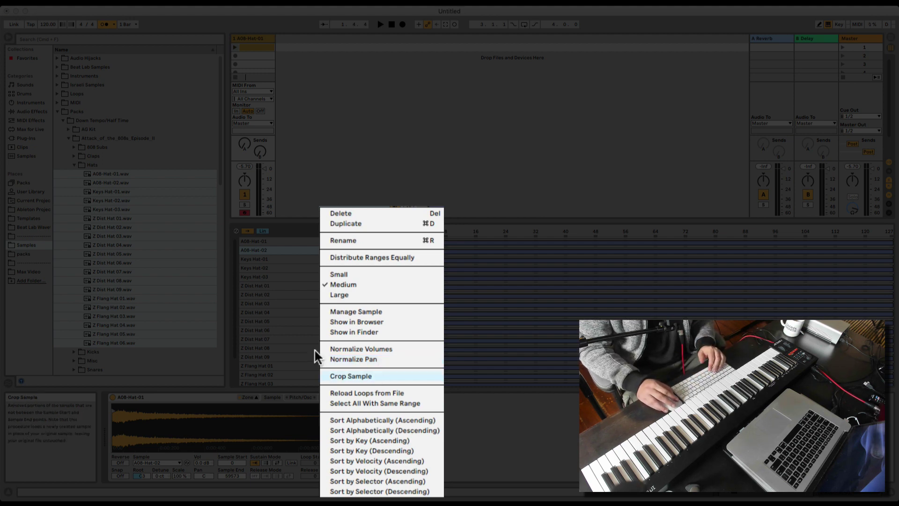
left_click(210, 457)
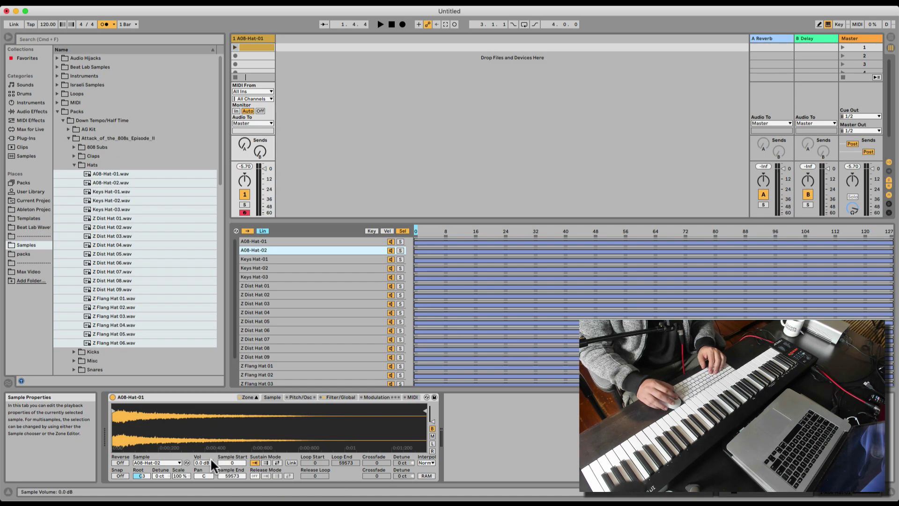
left_click(313, 291)
key("ctrl+a")
right_click(314, 291)
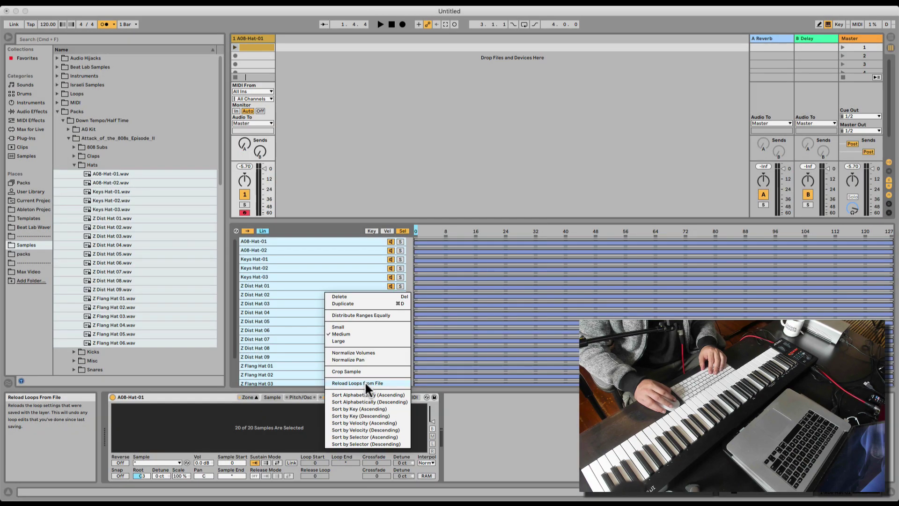
left_click(365, 382)
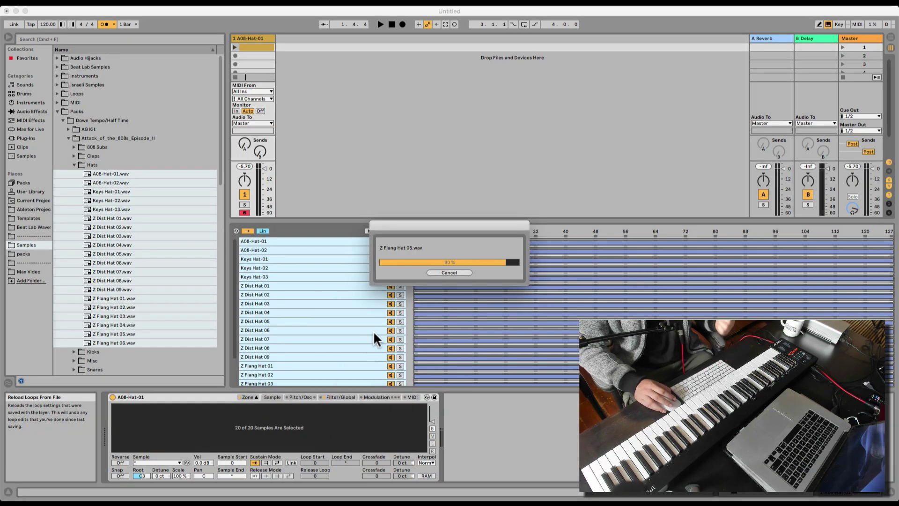
right_click(376, 317)
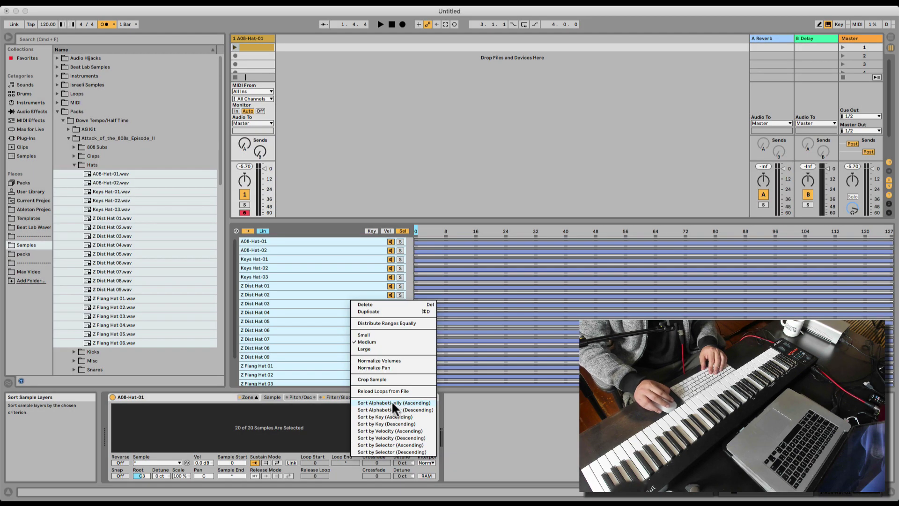
left_click(394, 415)
right_click(320, 289)
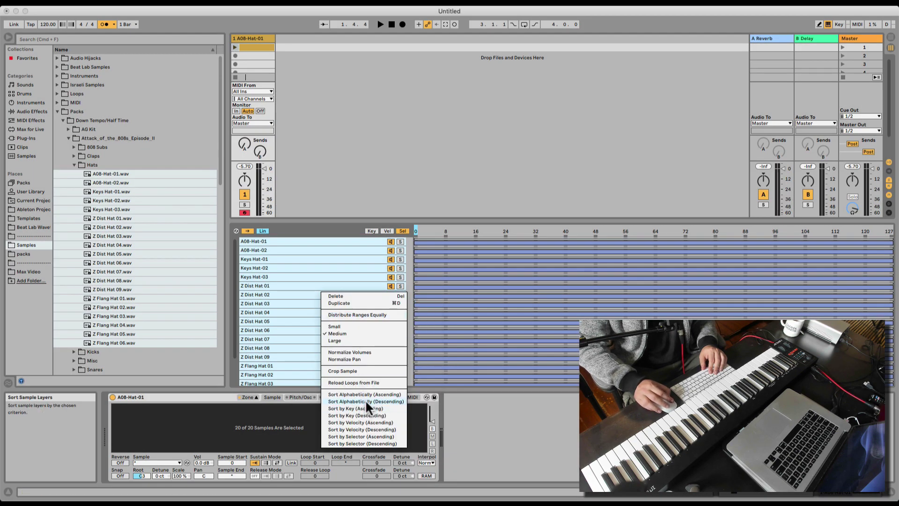
left_click(365, 402)
right_click(316, 302)
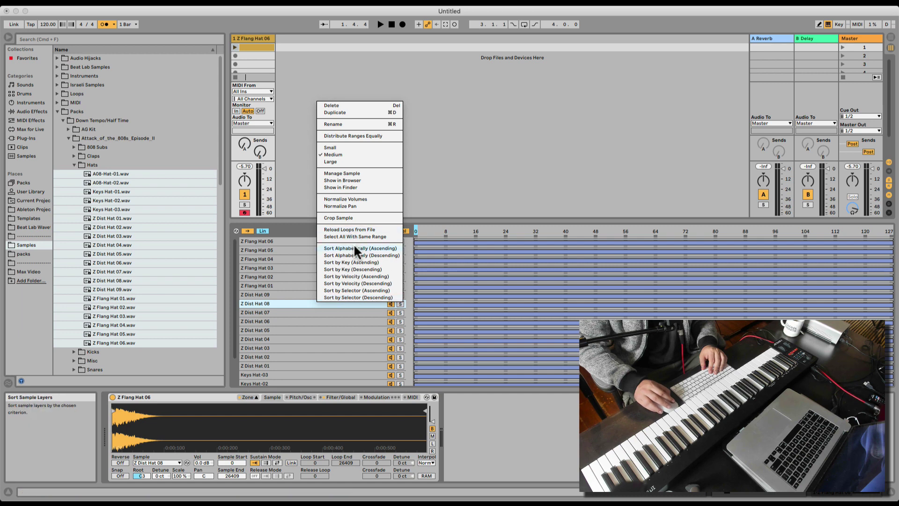
left_click(354, 245)
left_click(331, 269)
left_click(334, 304)
left_click(341, 321)
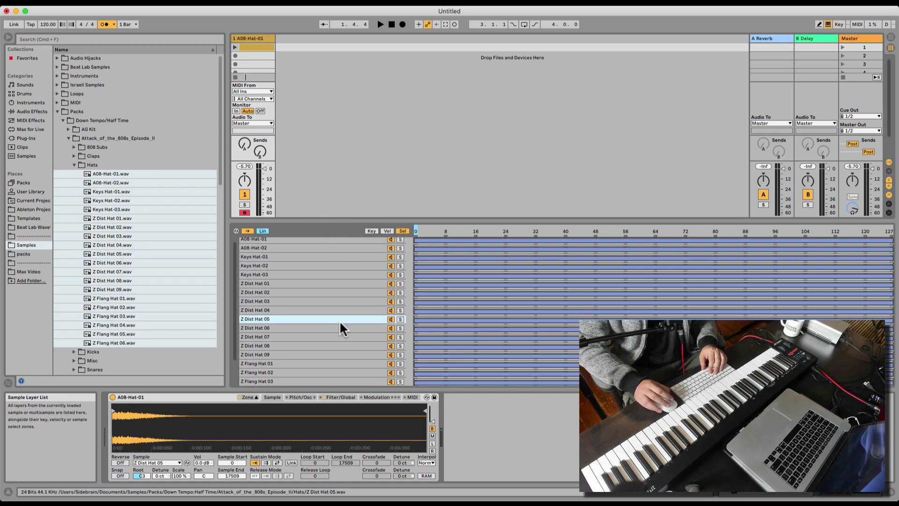
left_click(354, 269)
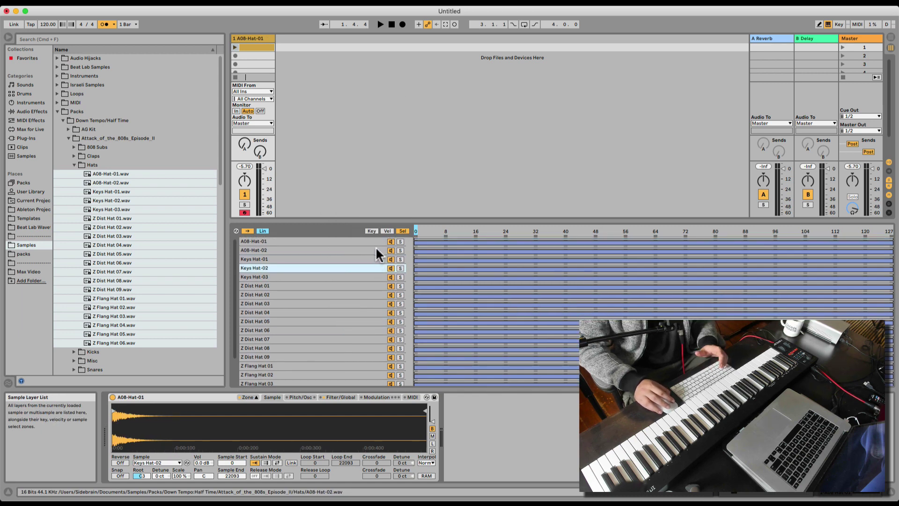
- In Key view, distribute the hat layers' key ranges around their root keys, starting at C-2
left_click(372, 230)
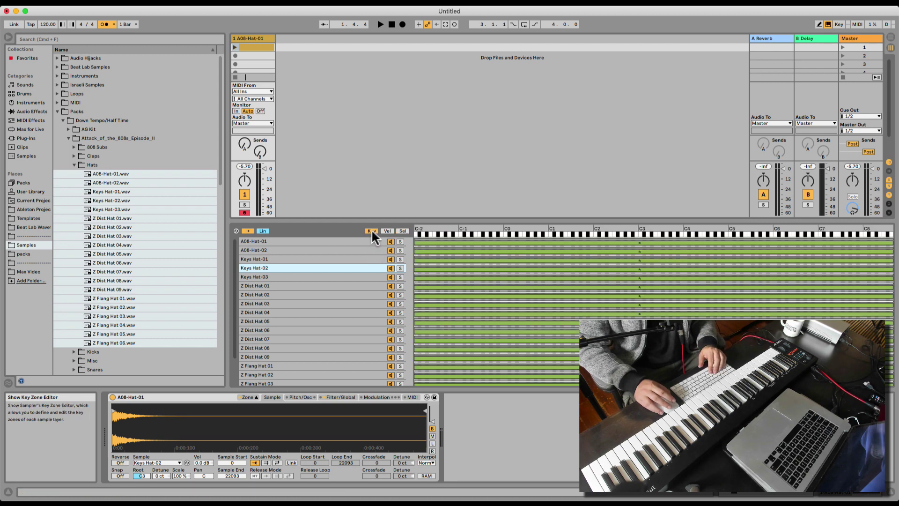
left_click(327, 286)
right_click(333, 259)
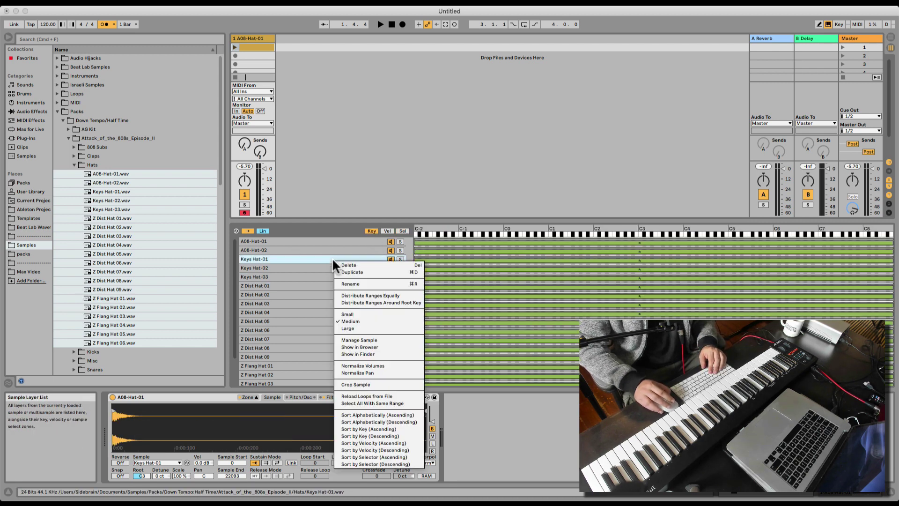
left_click(376, 303)
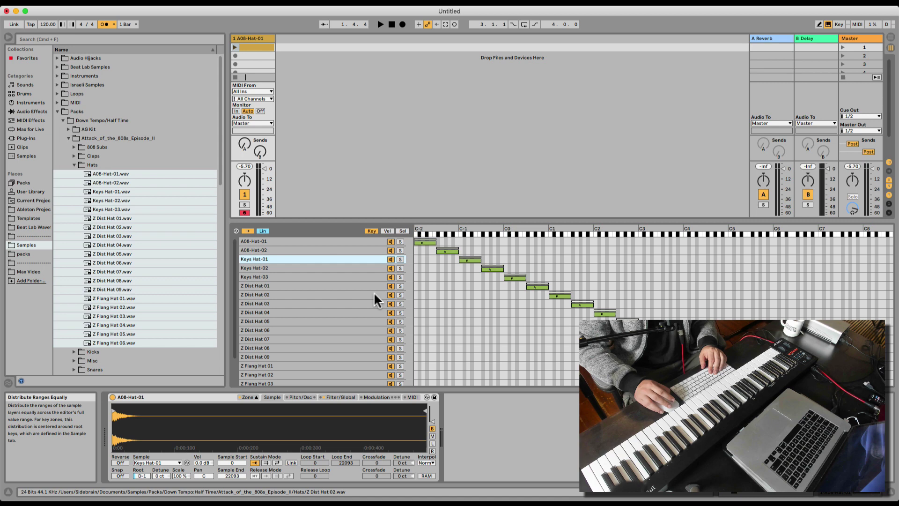
left_click(376, 295)
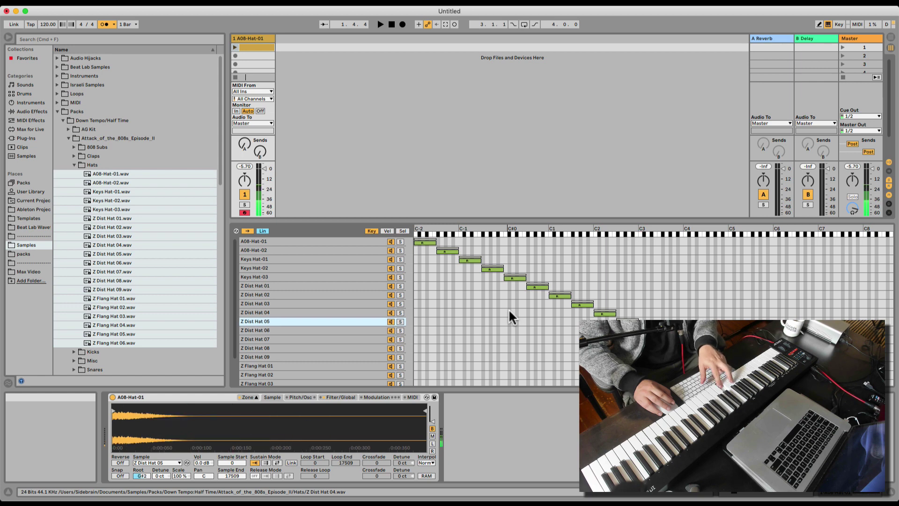
scroll(401, 375, "down", 1)
- Show the Pitch/Osc settings and lower Zn Shft by one semitone
left_click(312, 397)
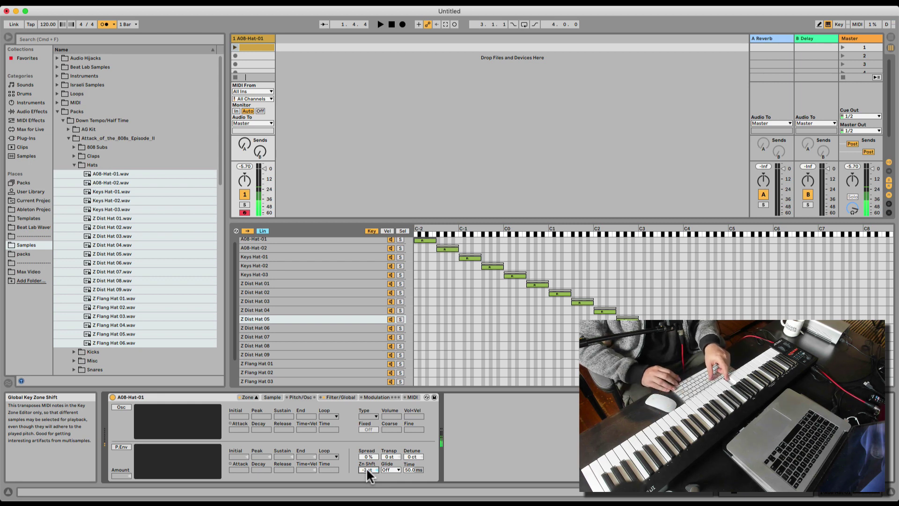
key("Down")
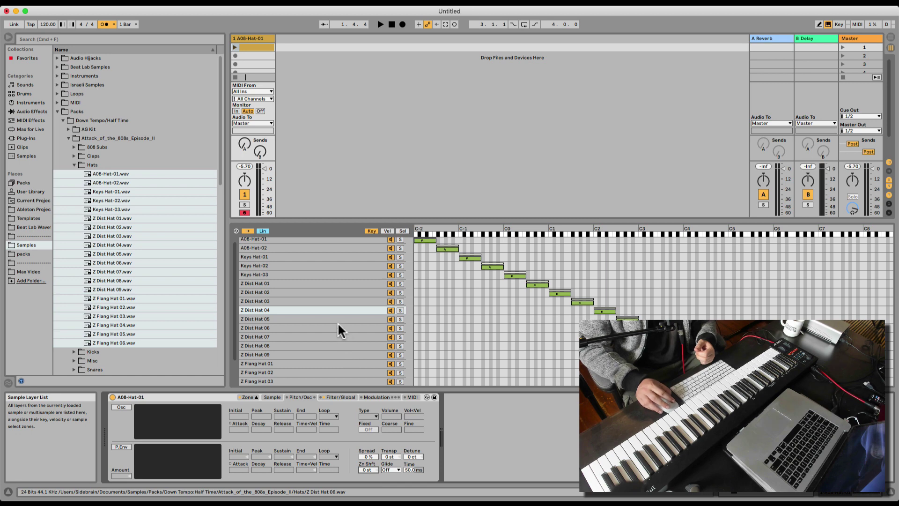
left_click(236, 229)
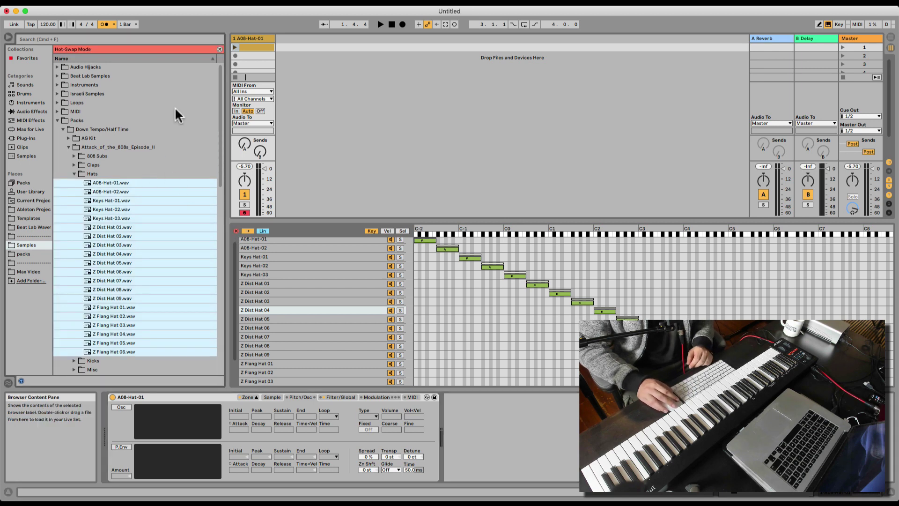
left_click(219, 49)
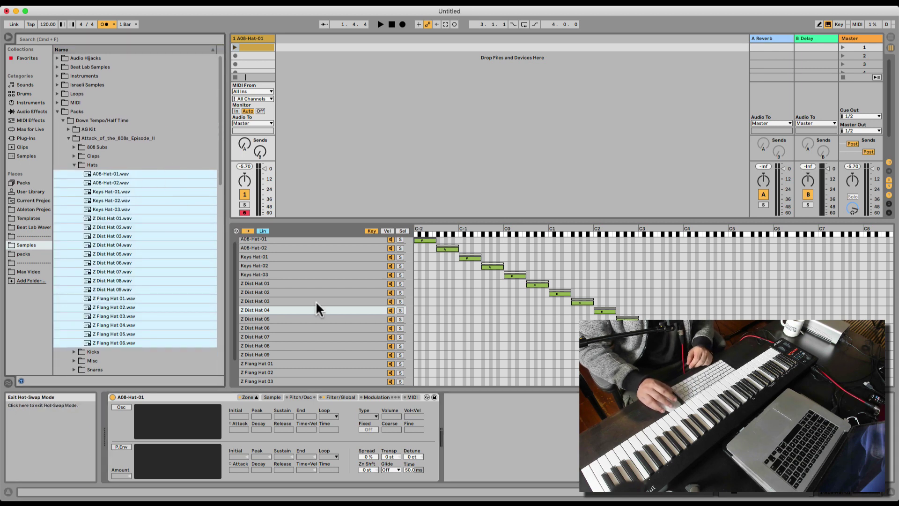
scroll(281, 283, "down", 1)
left_click(290, 283)
scroll(291, 292, "up", 3)
left_click(323, 242)
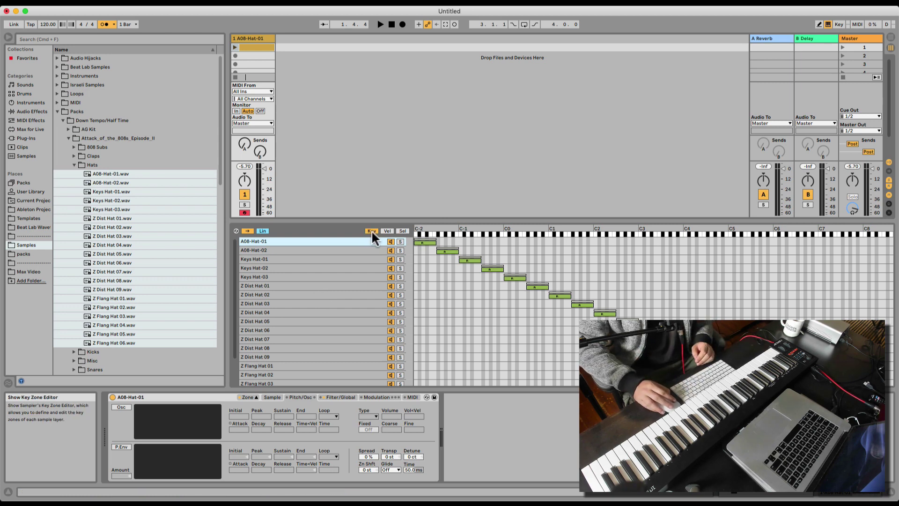
- Cycle through the Vel, Sel and Key zone editor views
left_click(387, 231)
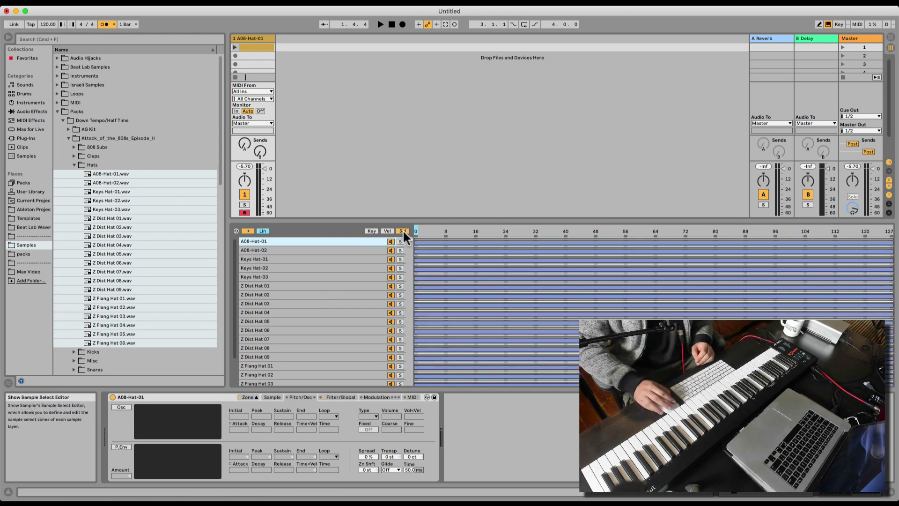
left_click(372, 231)
left_click(402, 230)
left_click(372, 231)
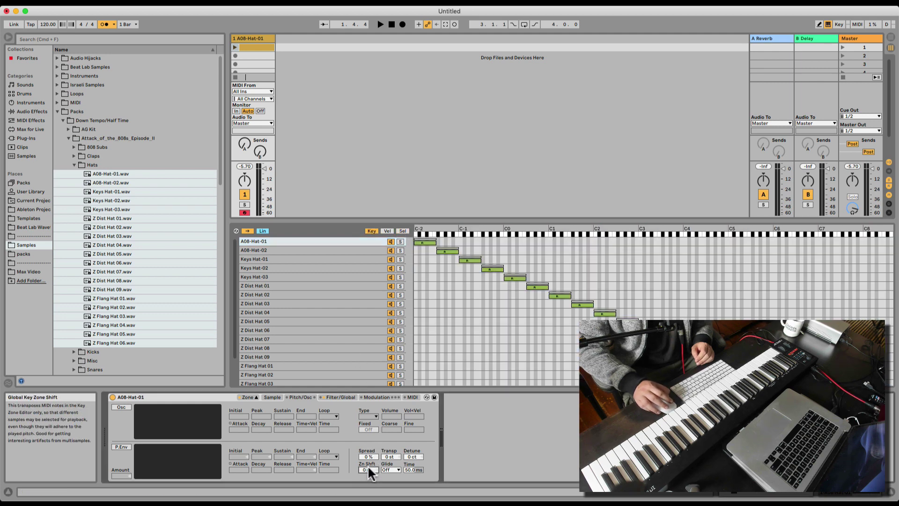
- Try Pow crossfades, return to Lin, and extend A08-Hat-01's key fade up to A-2
left_click(264, 231)
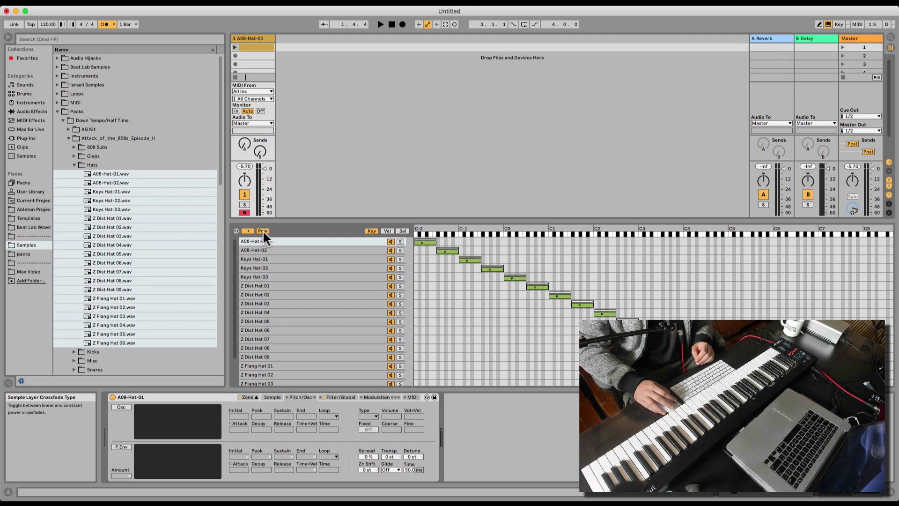
left_click(263, 231)
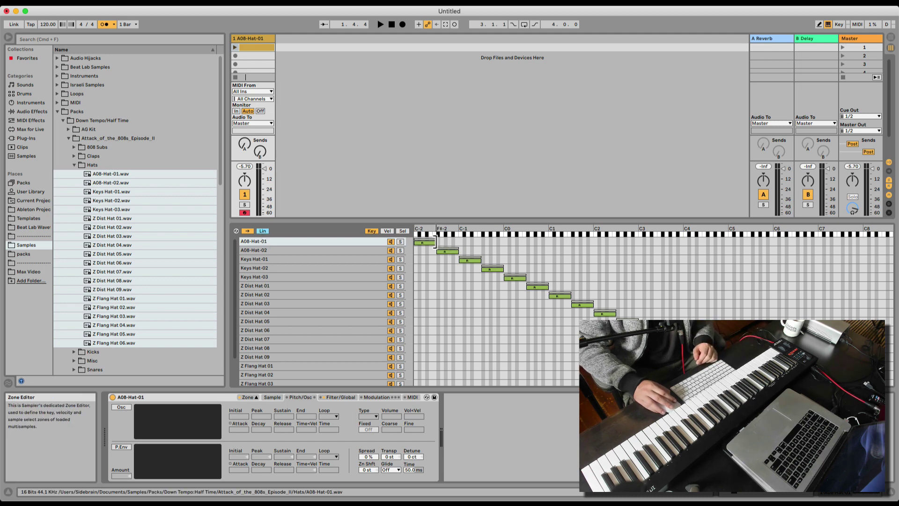
left_click_drag(436, 242, 448, 242)
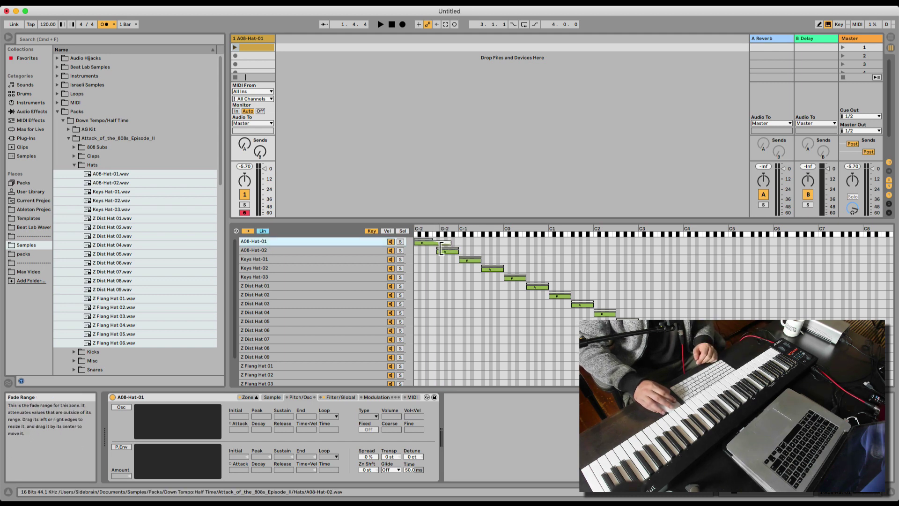
- Select A08-Hat-02 and toggle Auto Select off and back on
key("Down")
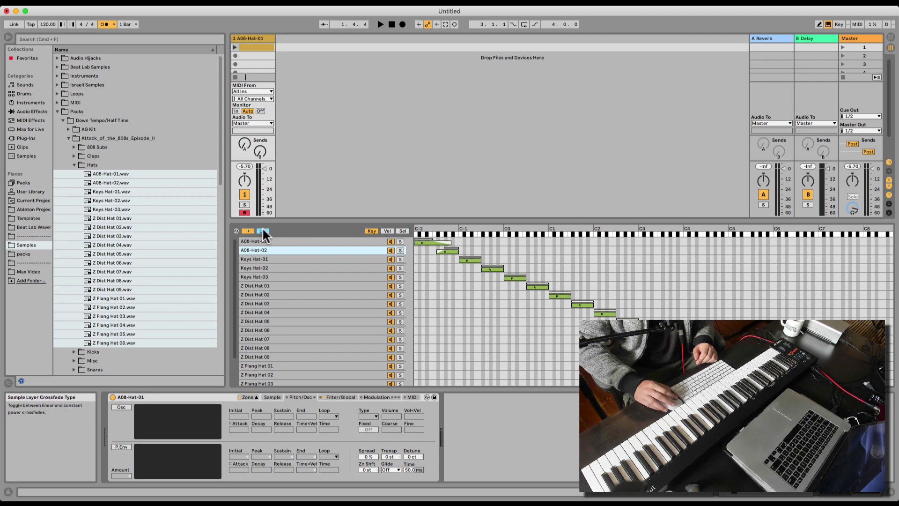
left_click(249, 230)
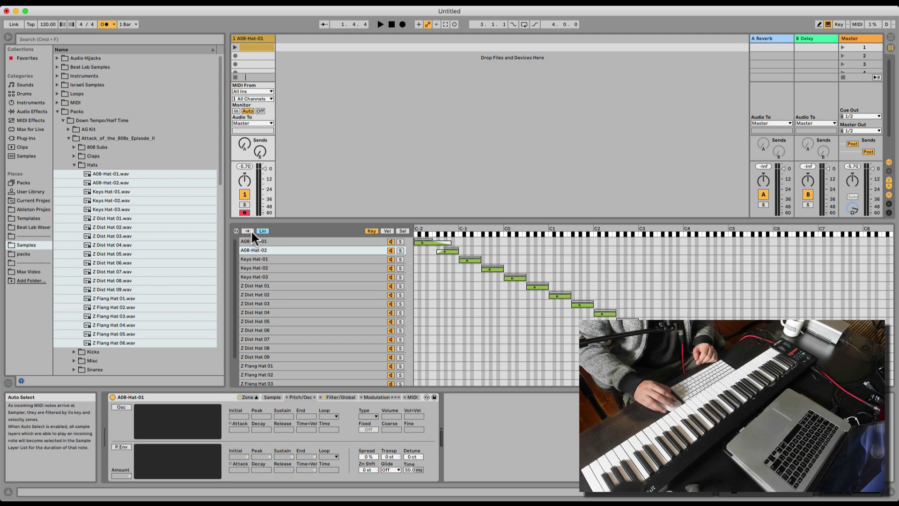
left_click(248, 230)
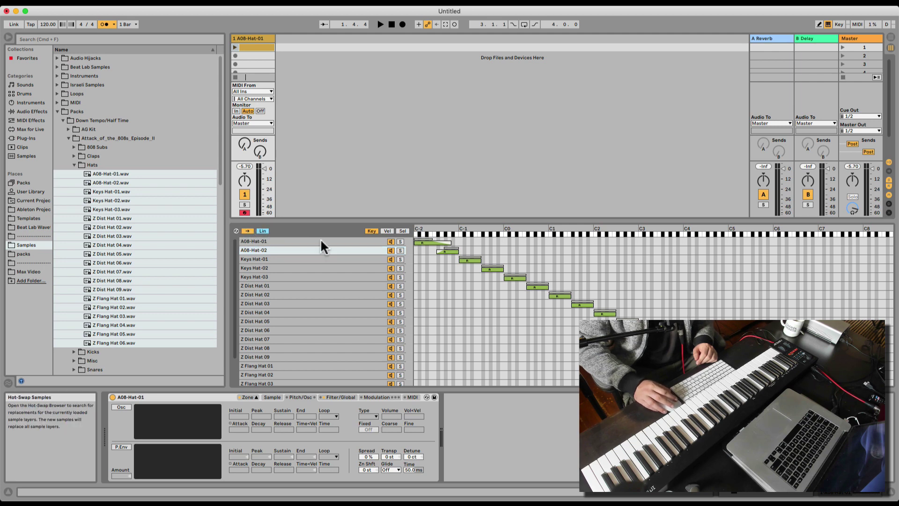